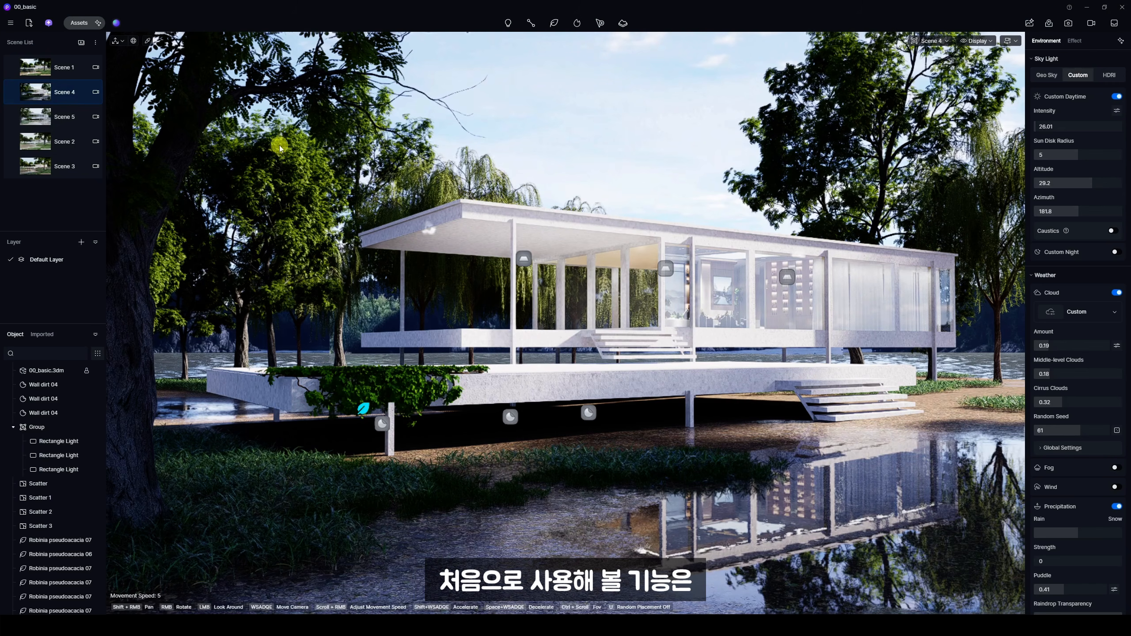
- Open AI Model Generation from the online model assets and set it to the Image to 3D mode
left_click(76, 22)
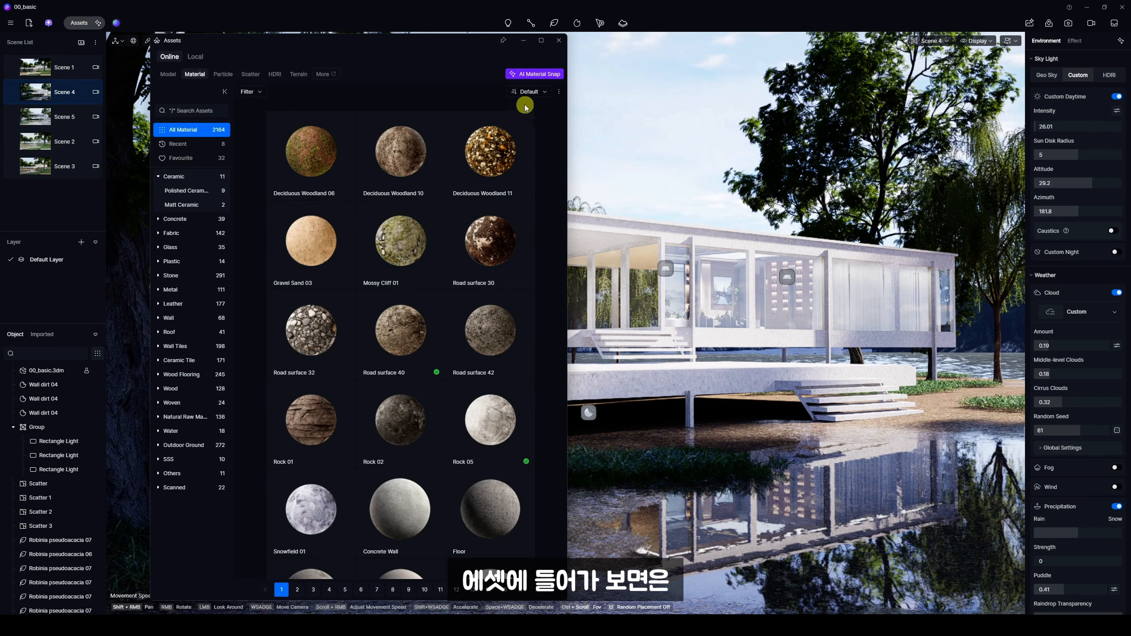
left_click(168, 74)
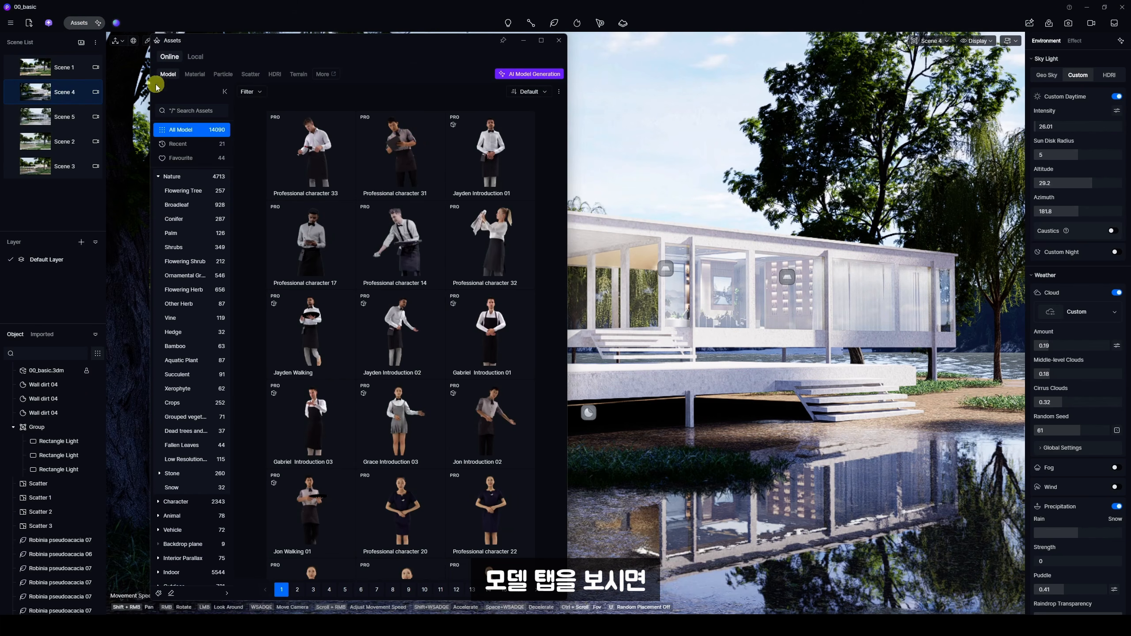
left_click(528, 73)
left_click_drag(402, 126, 644, 127)
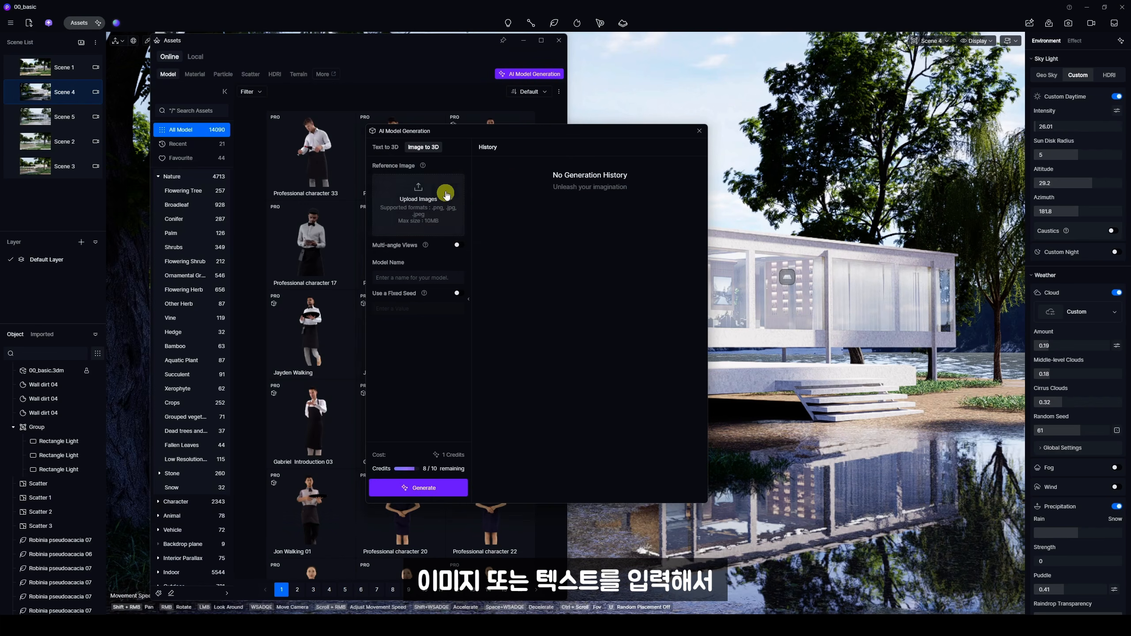
left_click(386, 147)
left_click(419, 149)
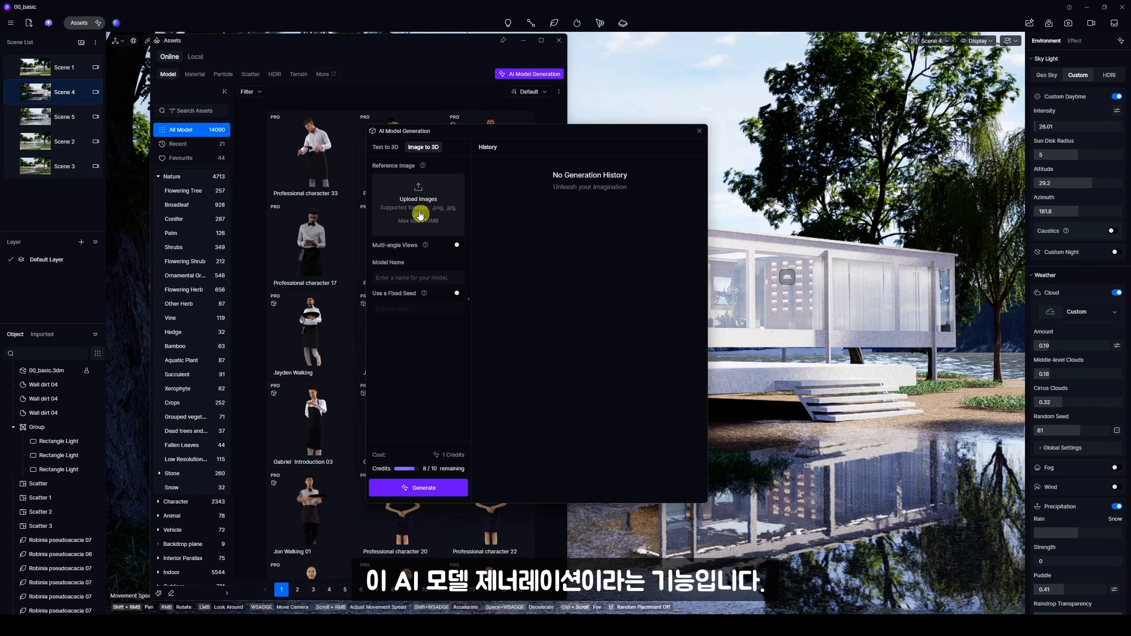
- Upload the wooden armchair photo as the reference image, enable Multi-angle Views and add two more views of the chair
mouse_move(424, 165)
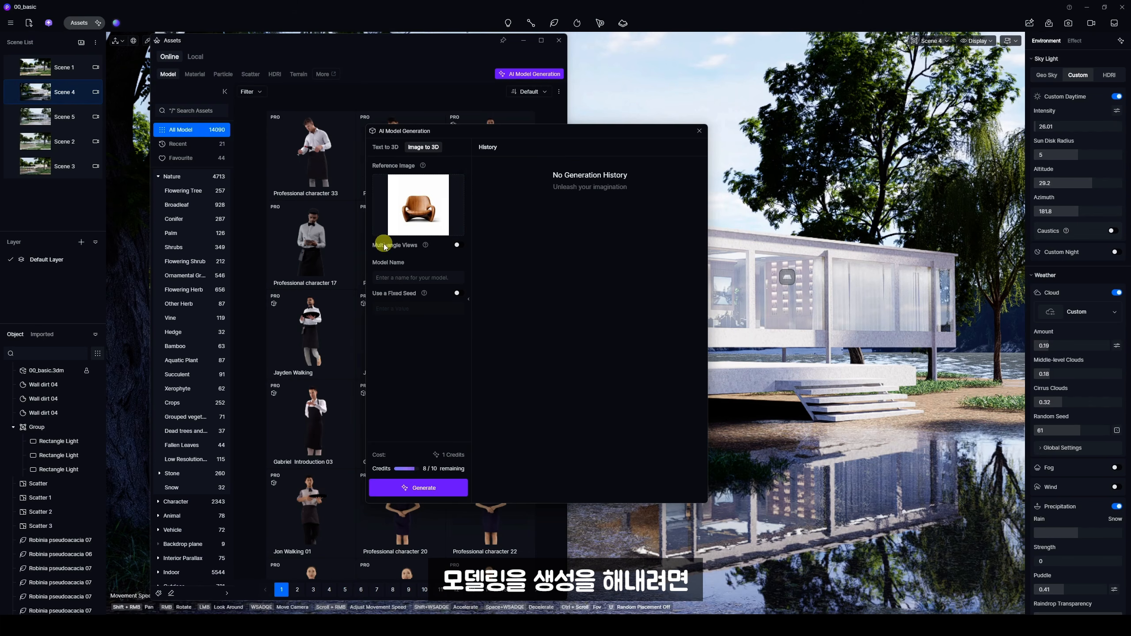
left_click(459, 245)
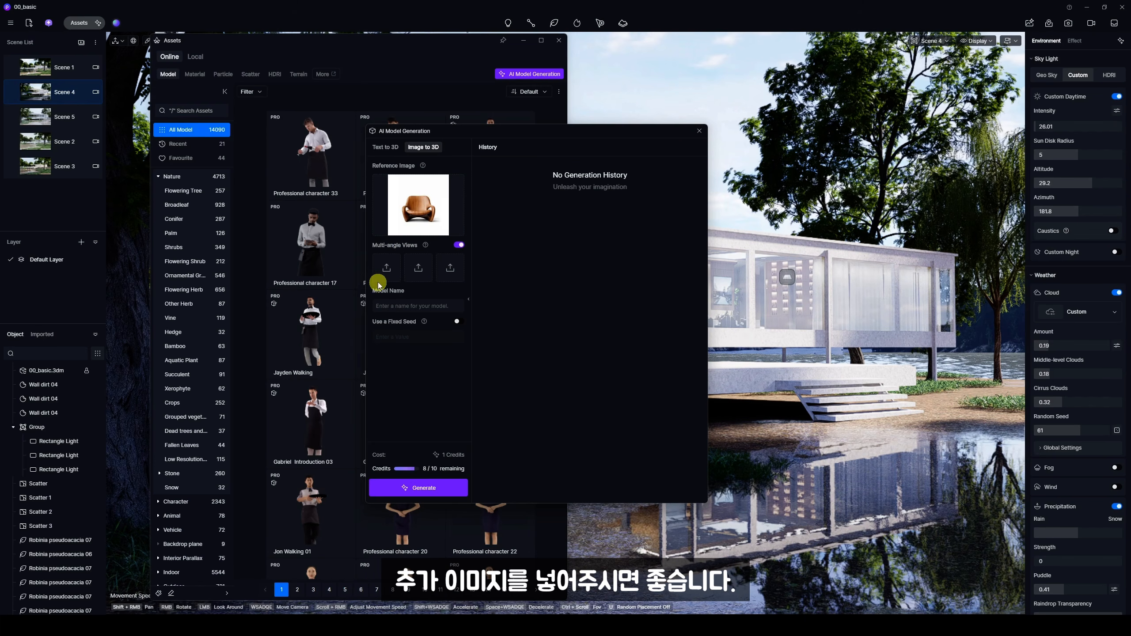
mouse_move(425, 246)
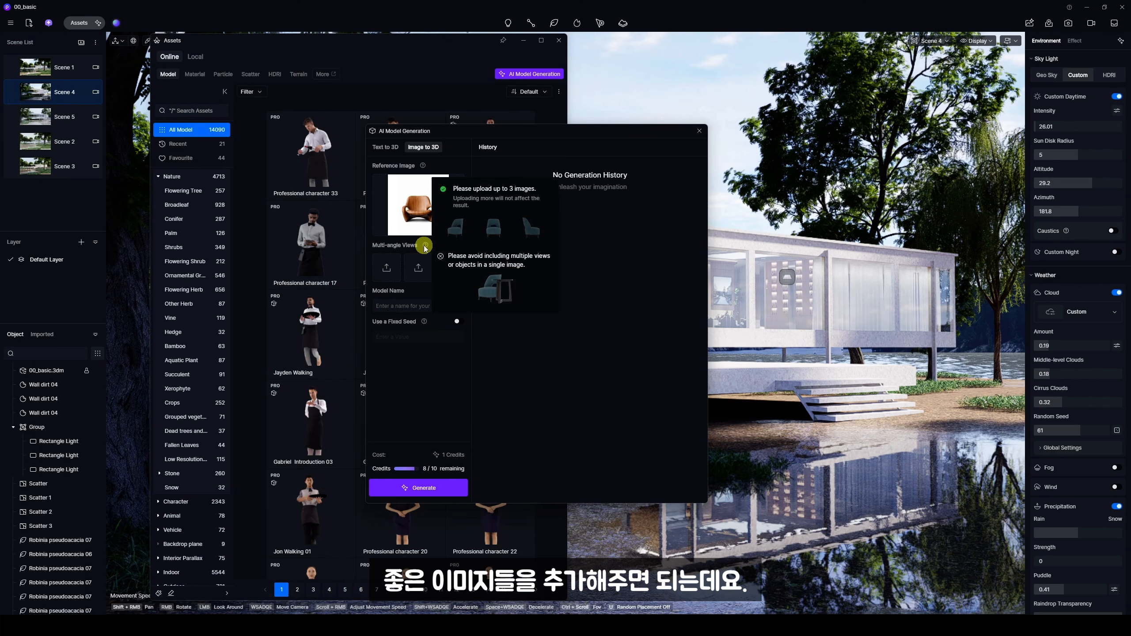
left_click(392, 271)
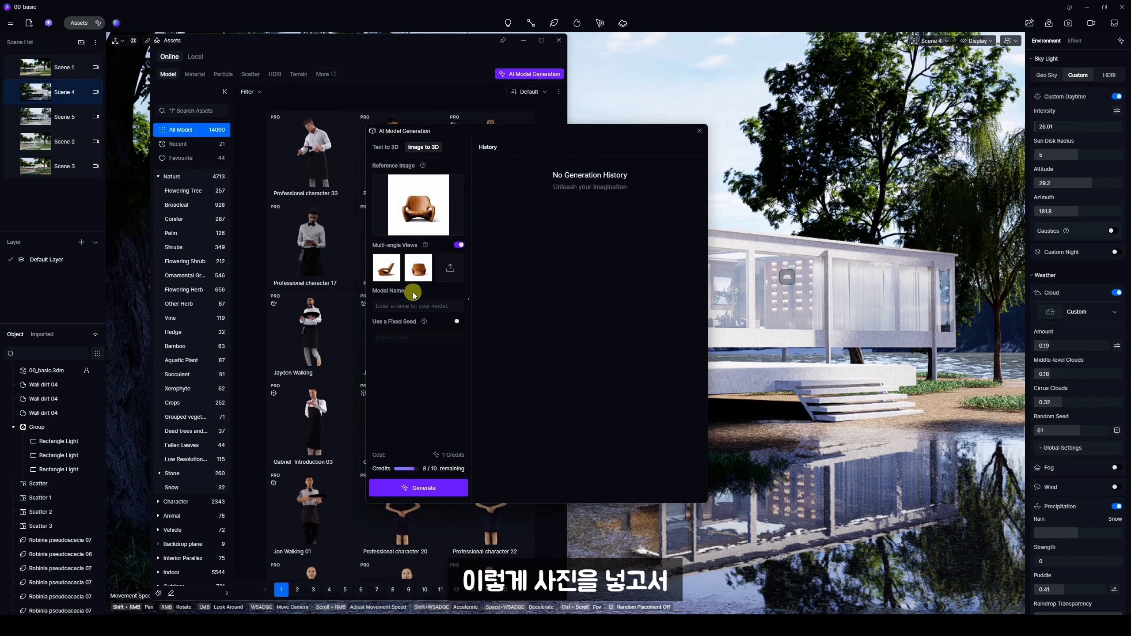
- Generate the 3D model under the name Wooden Chair and place it in the scene in front of the house
left_click(426, 306)
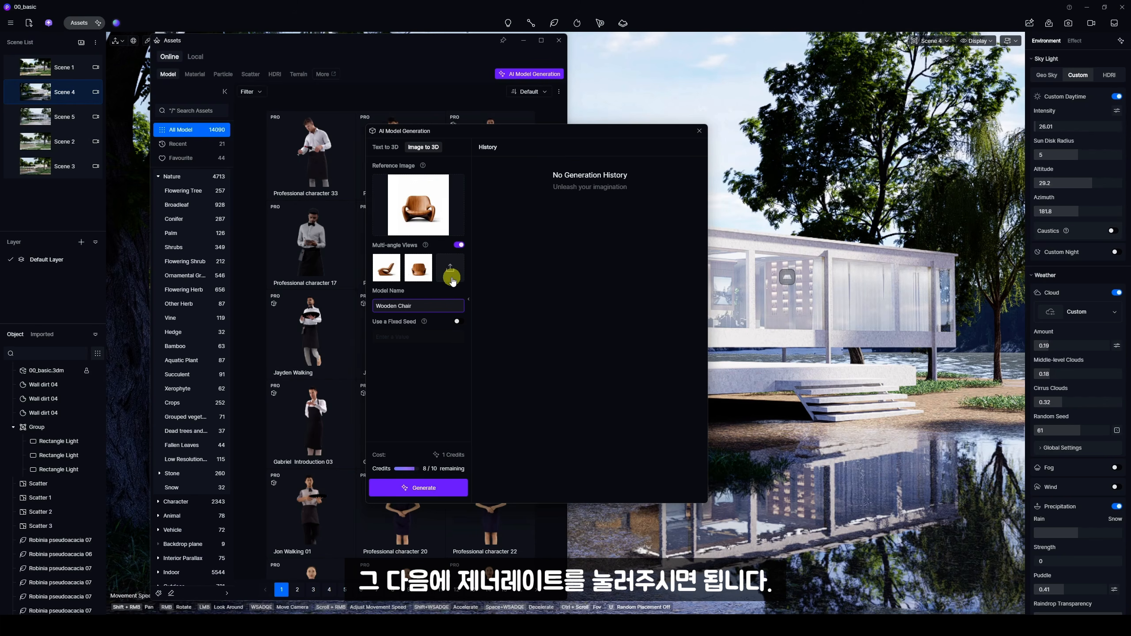
left_click(428, 487)
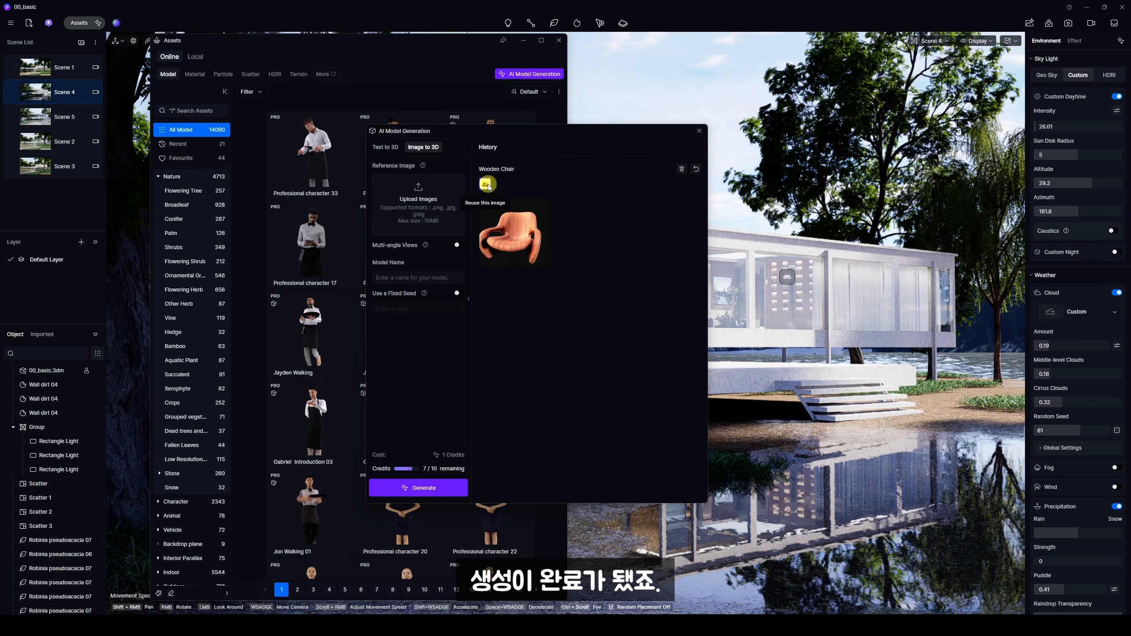
left_click(517, 235)
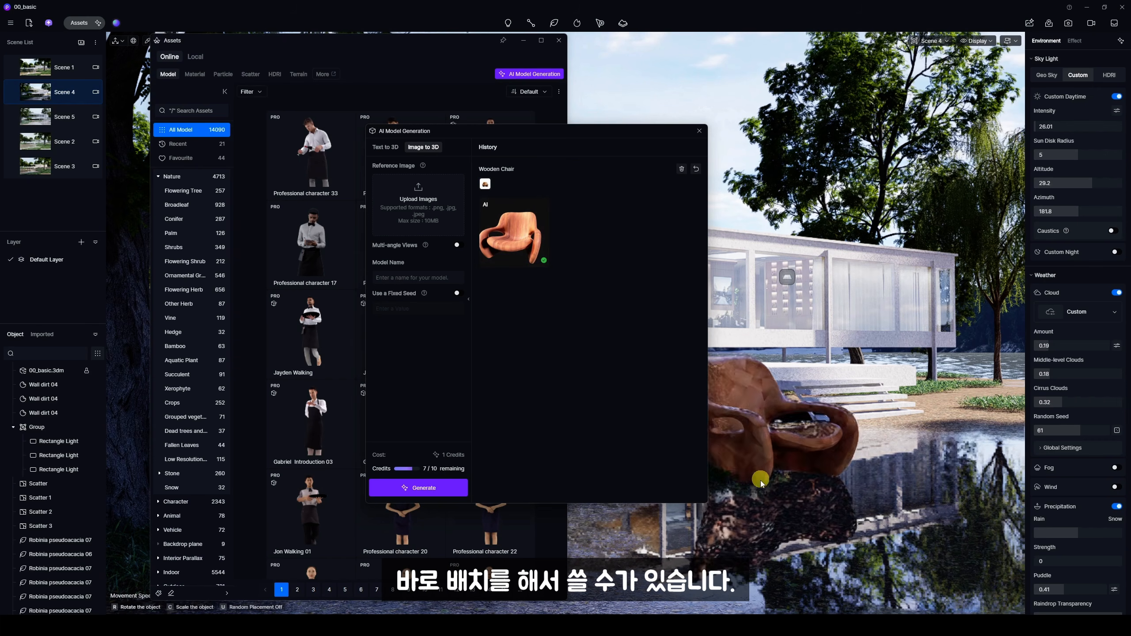
left_click(789, 488)
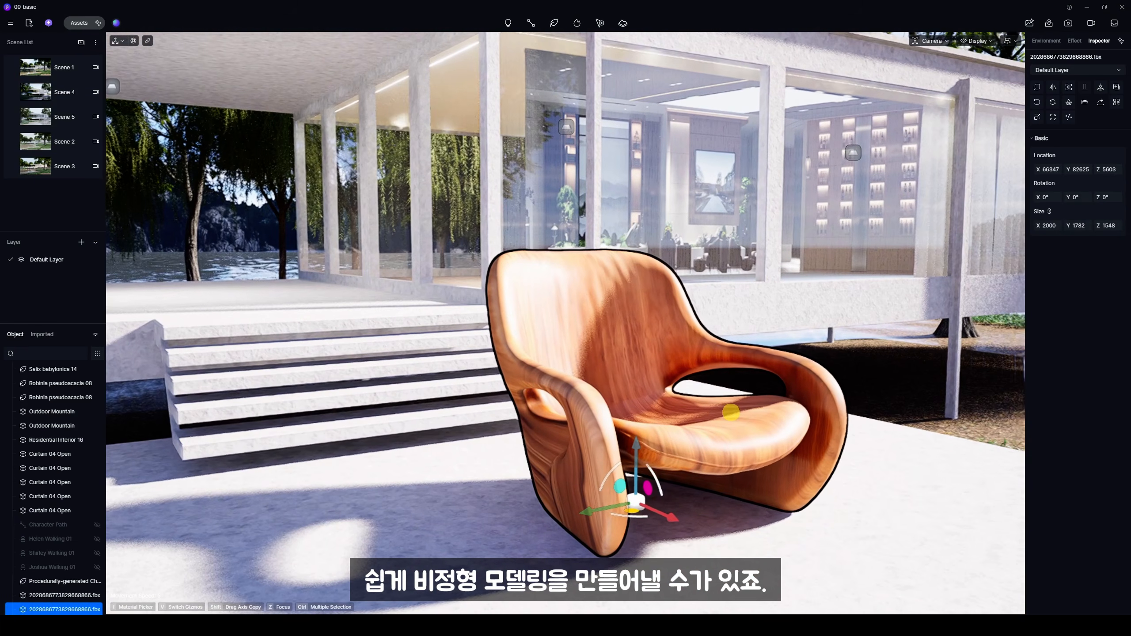
- Pick the chair's material and adjust the saturation and brightness of its base color map
key("i")
left_click(725, 409)
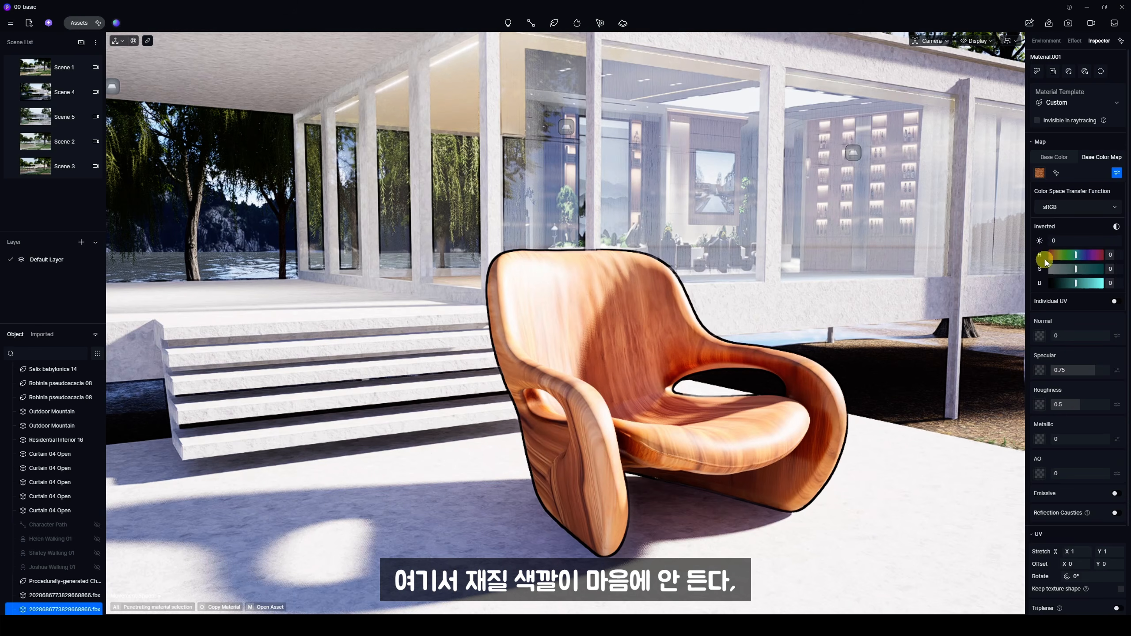
left_click(1074, 269)
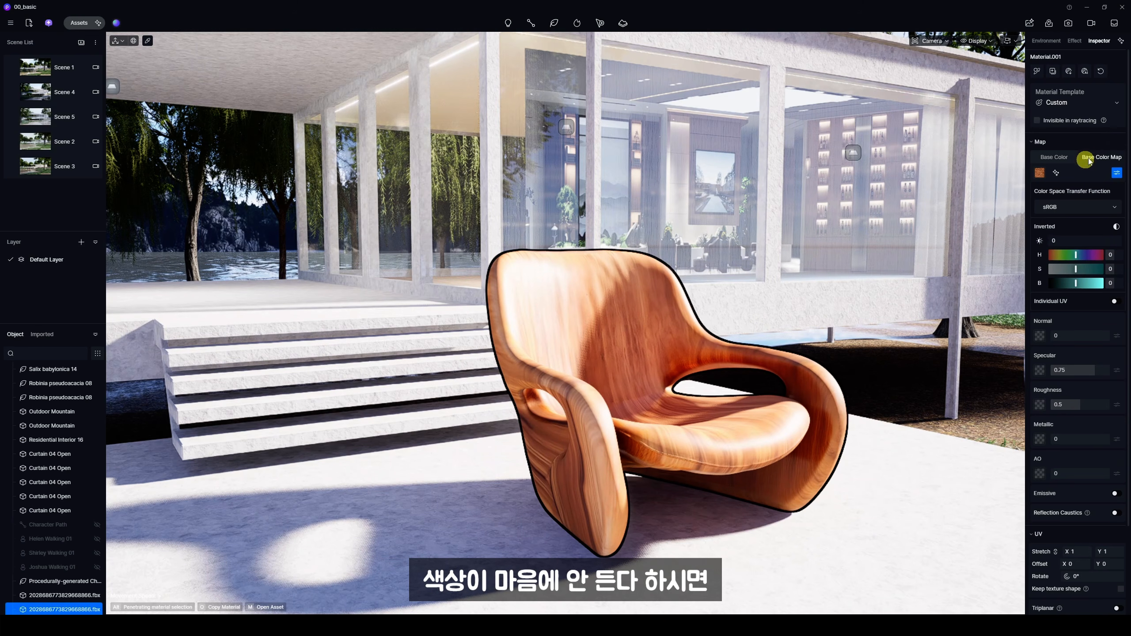
left_click(1117, 173)
left_click(1116, 173)
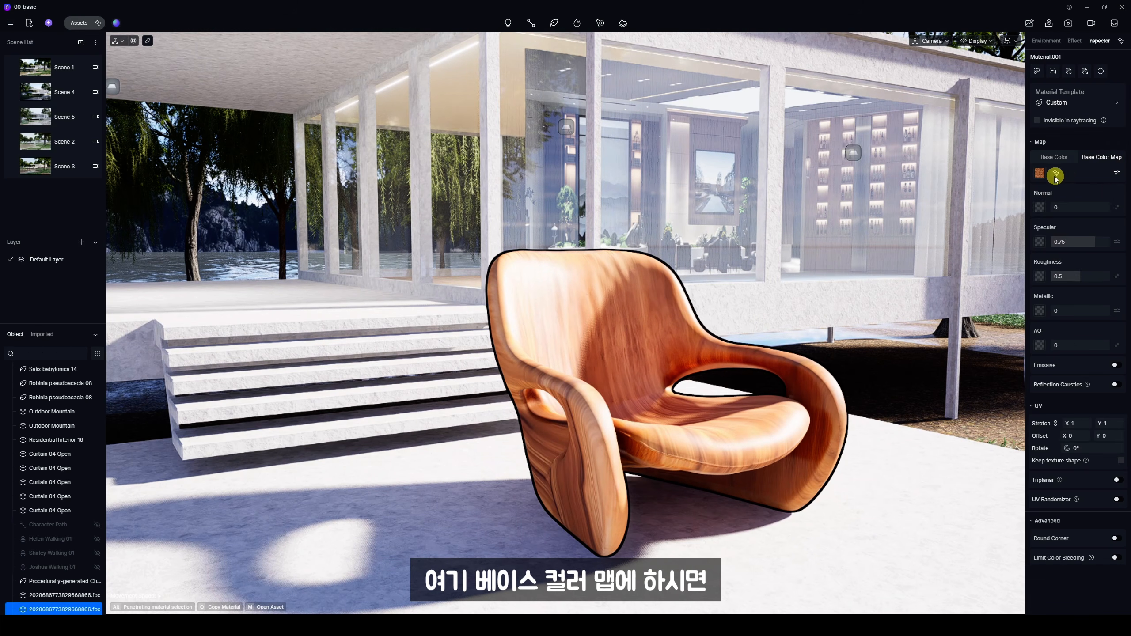
left_click(1117, 173)
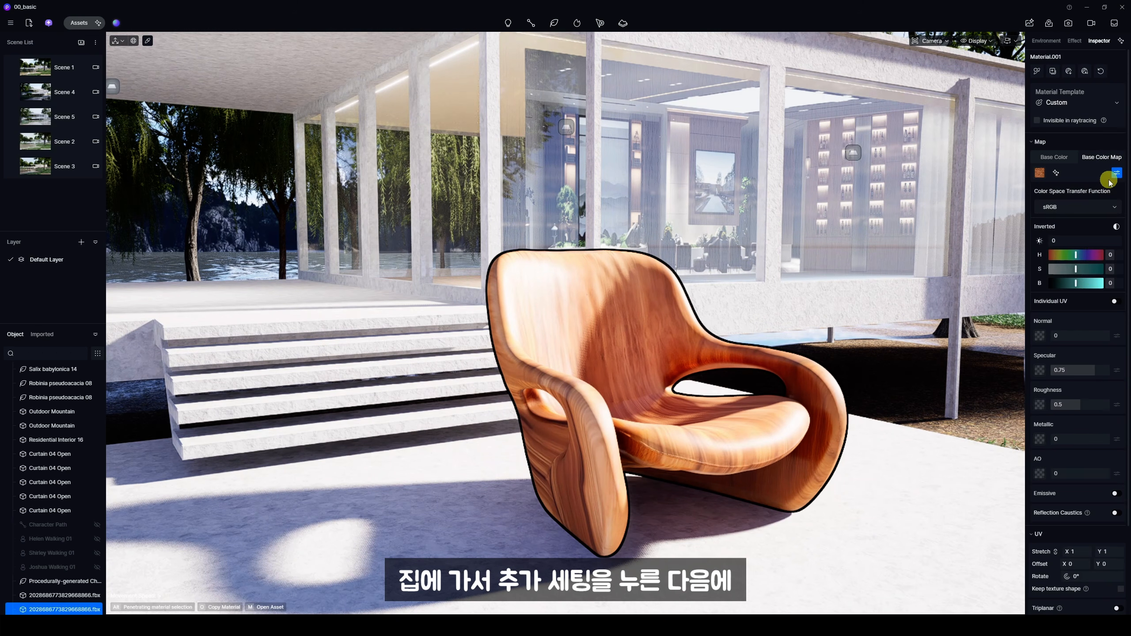
left_click_drag(1077, 268, 1076, 284)
right_click_drag(490, 391, 448, 411)
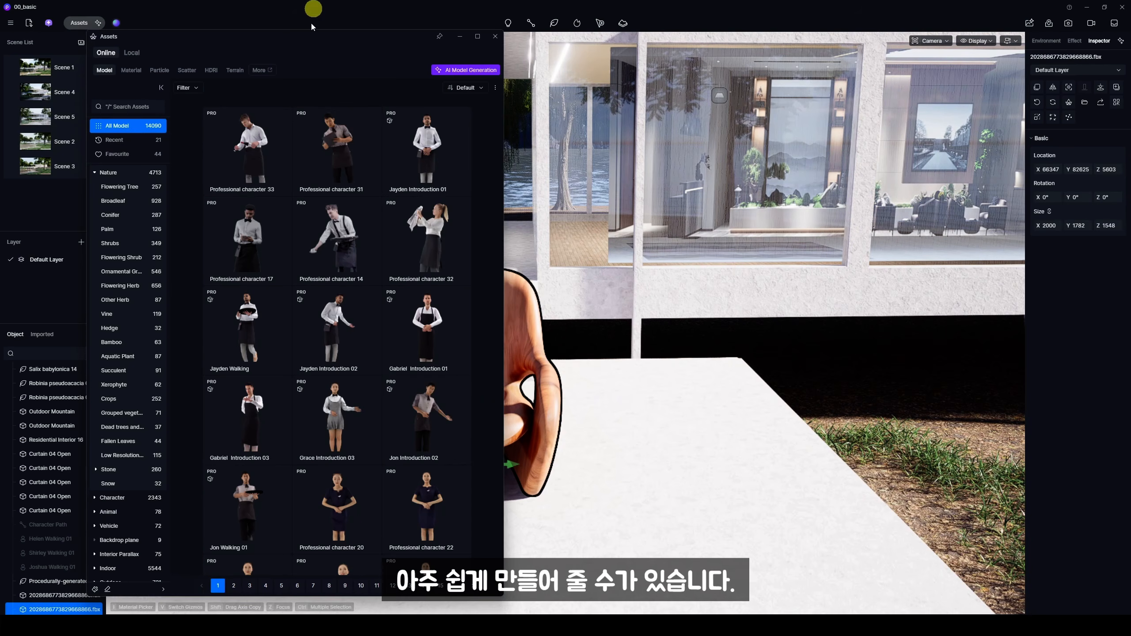
- Open AI Material Snap from the material assets and load the photo of the lit wooden house model as reference
left_click_drag(308, 36, 441, 38)
left_click(262, 72)
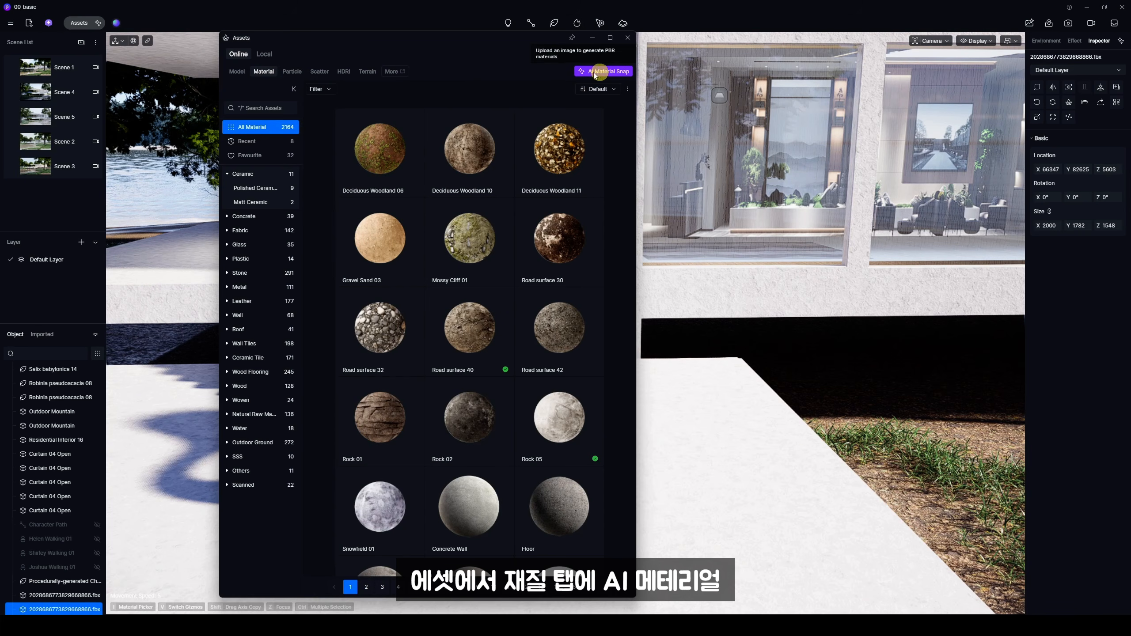
left_click(614, 73)
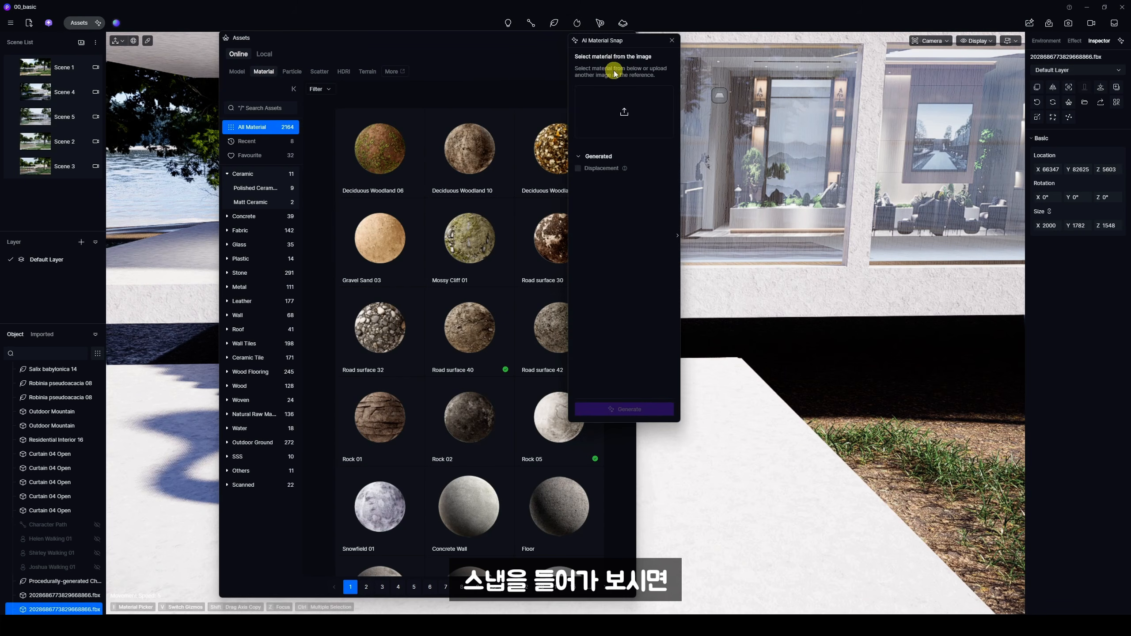
left_click_drag(622, 72, 701, 40)
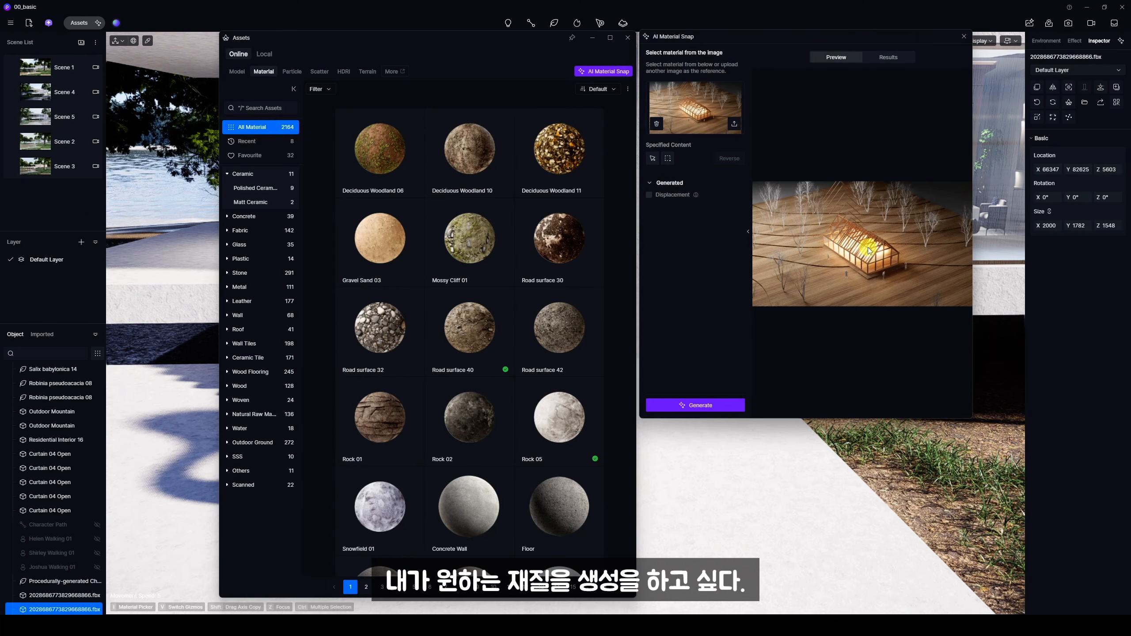
- Select the wooden ground surface in the reference photo, generate a material from it and close AI Material Snap
left_click(651, 157)
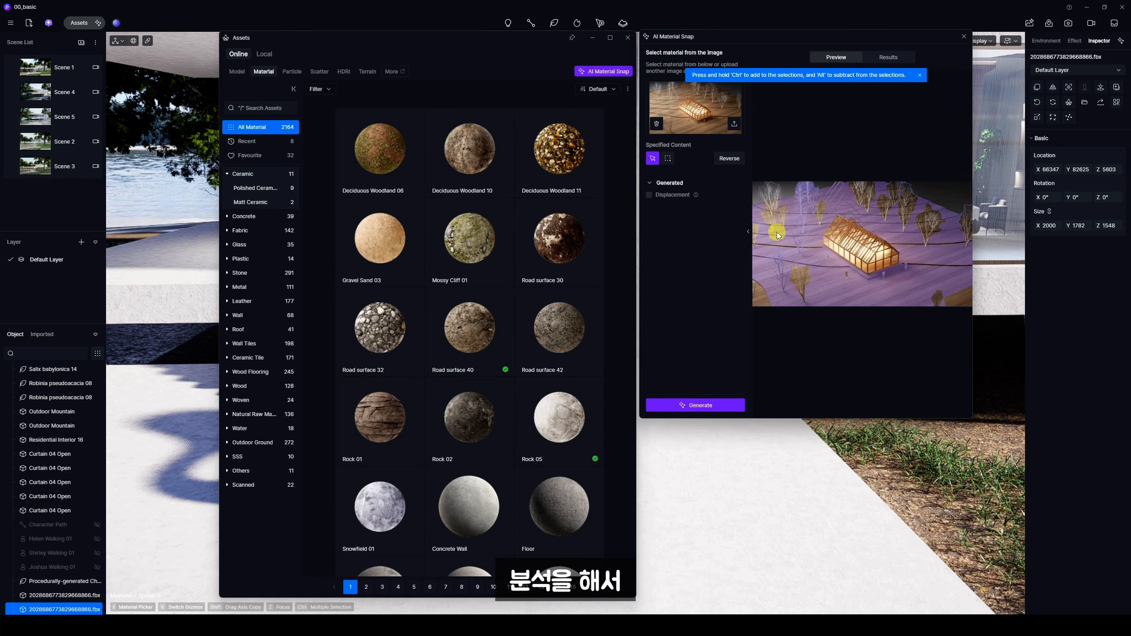
left_click(769, 217)
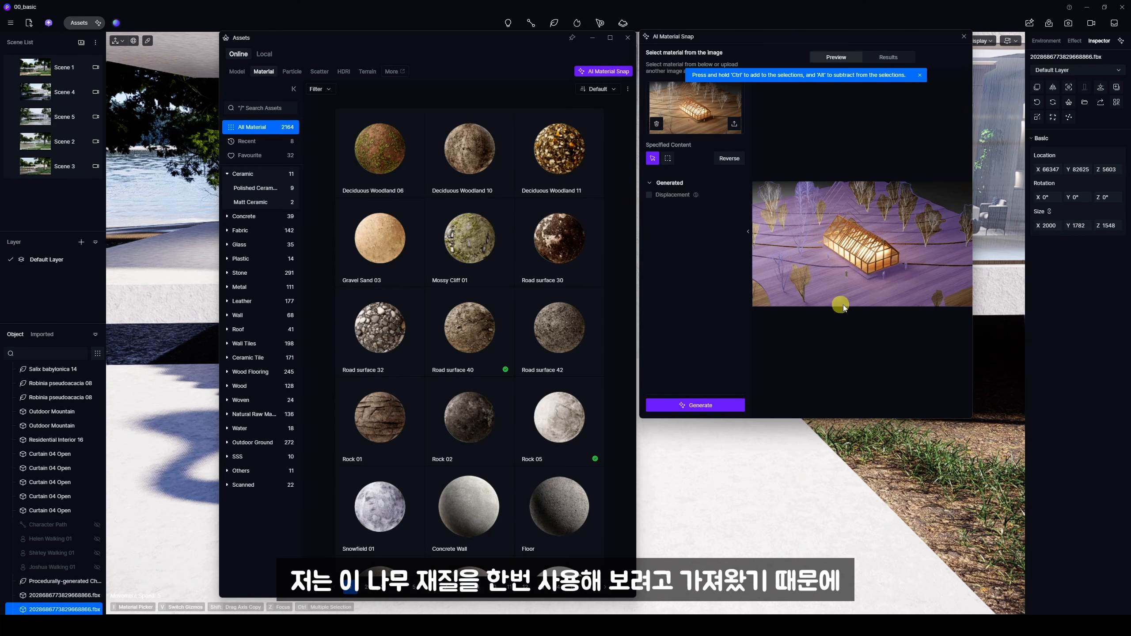
left_click(707, 408)
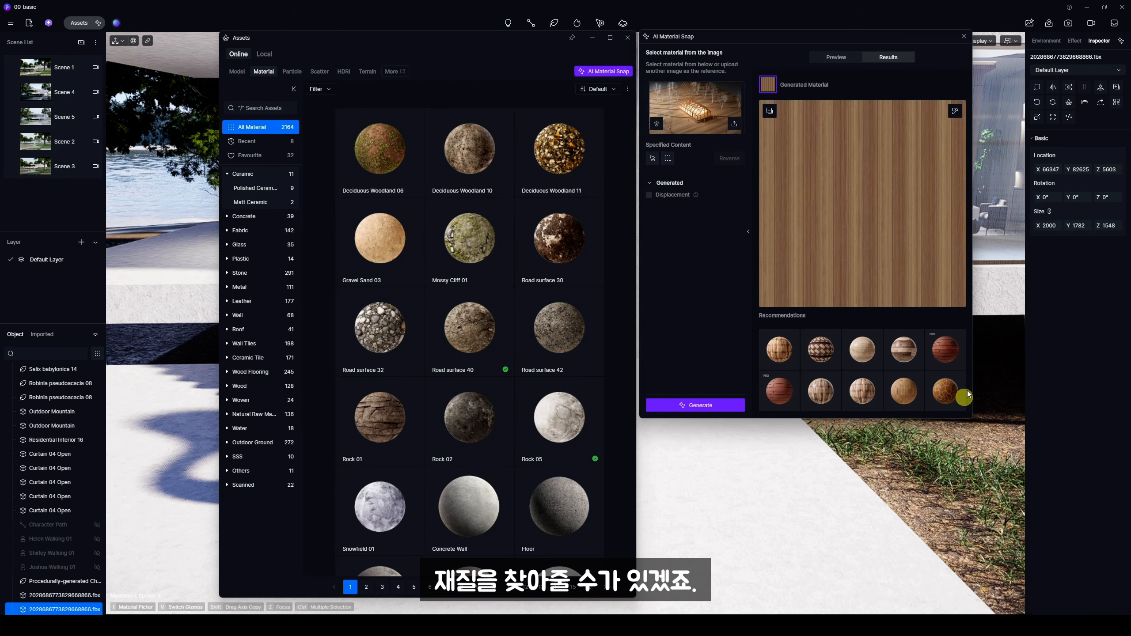
left_click(963, 36)
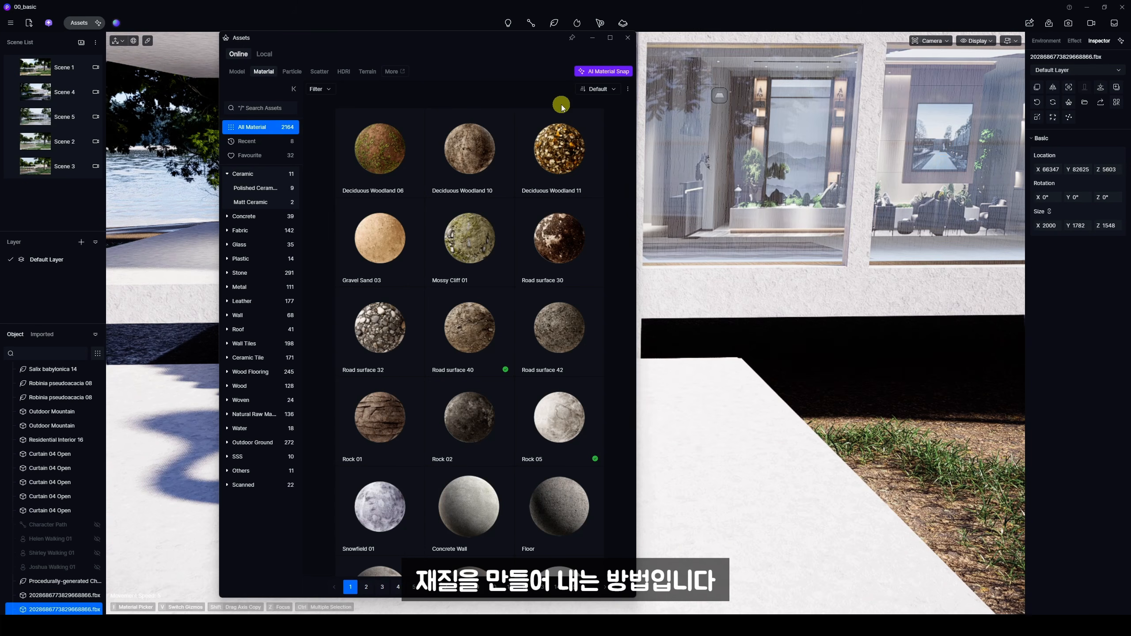
- Go to the end of the material and model asset lists and open More in D5 Works
scroll(560, 217, "down", 20)
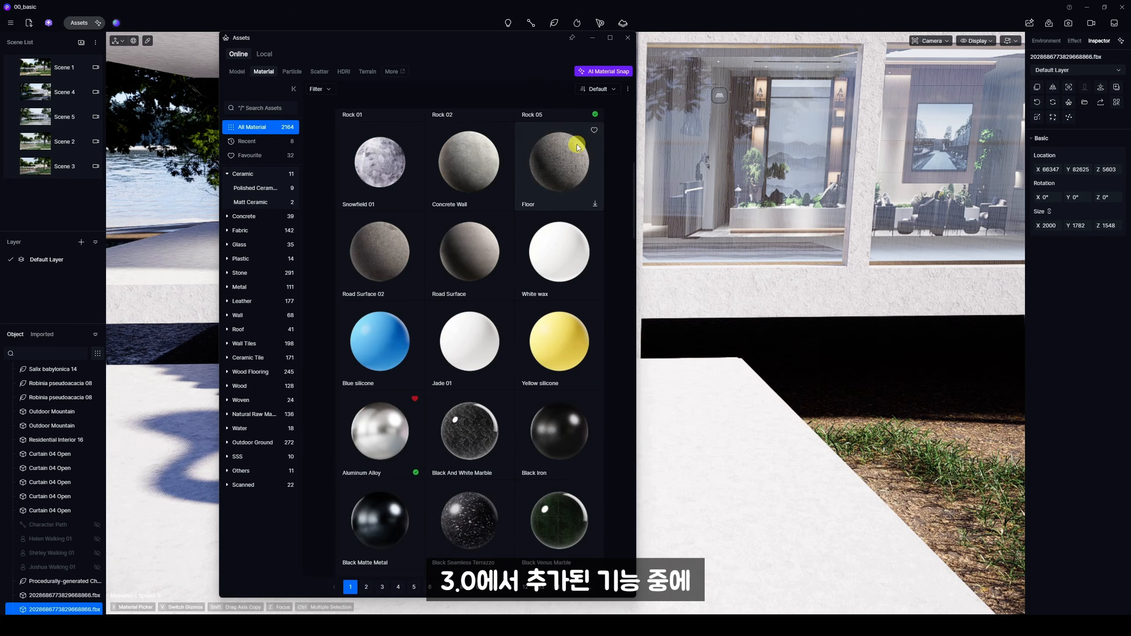
scroll(560, 217, "down", 1)
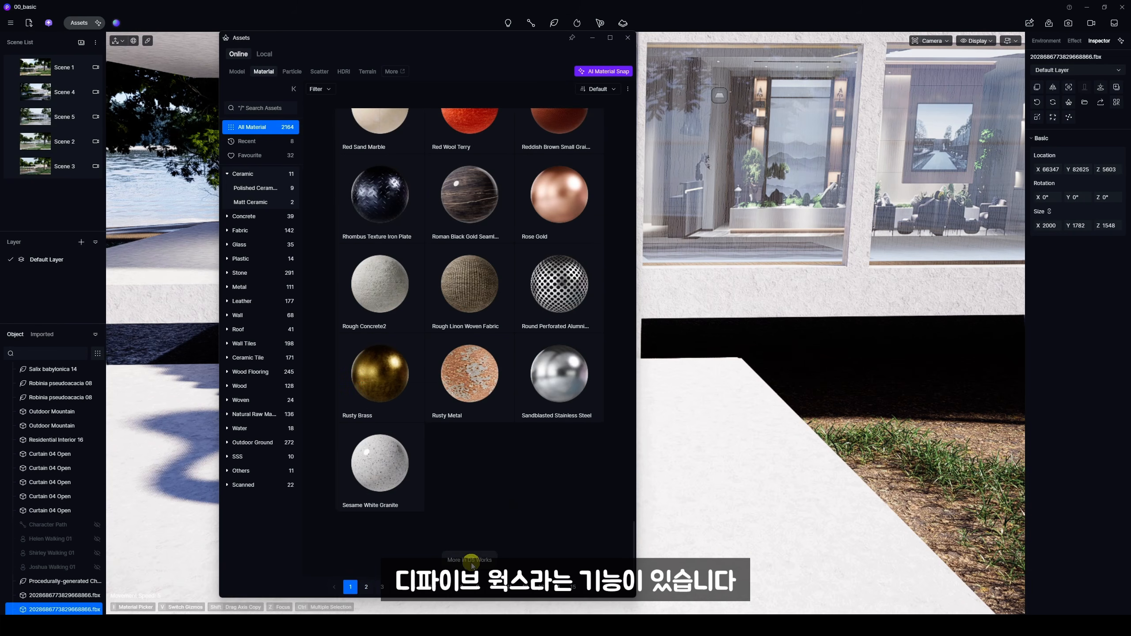
left_click(237, 71)
scroll(420, 216, "down", 8)
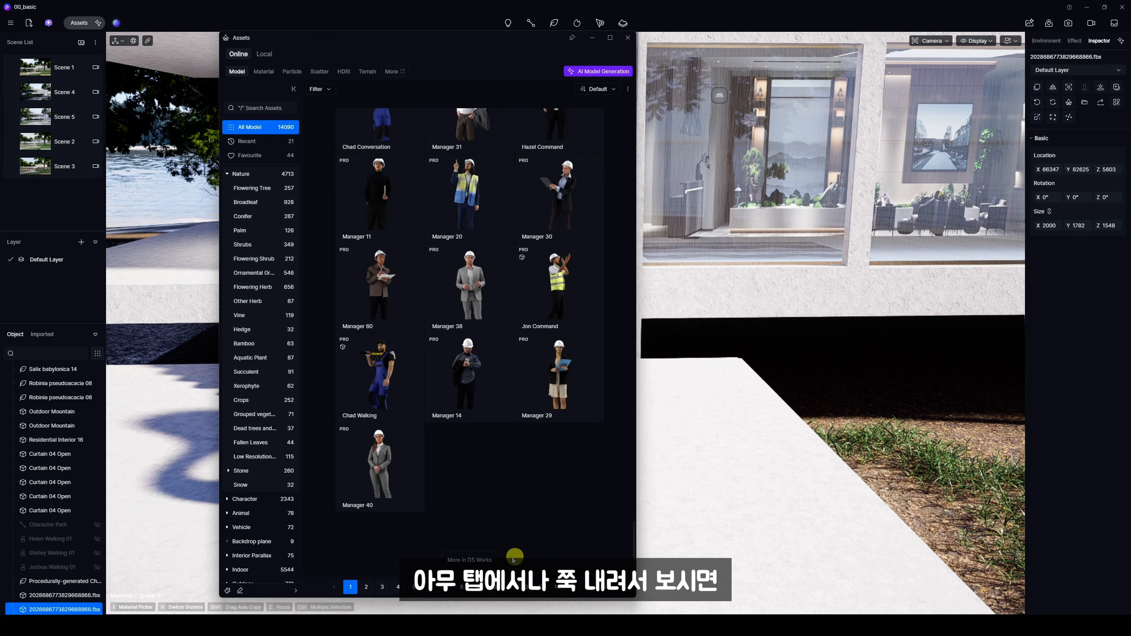
left_click(471, 563)
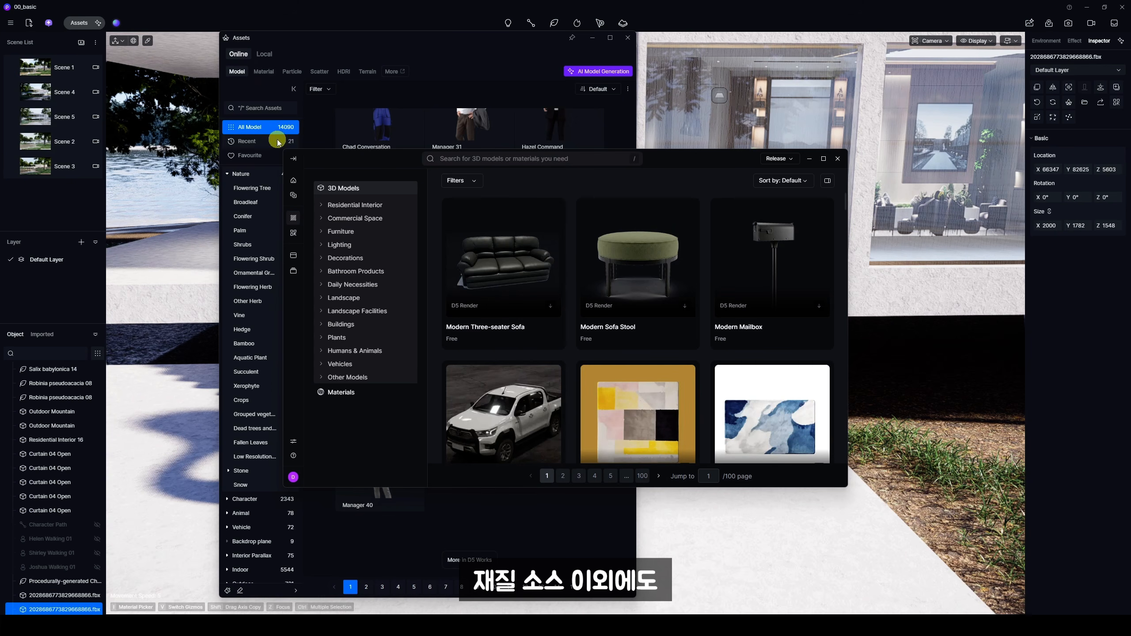
- Browse the free and paid 3D models in D5 Works, then close the library and return to the chair in the scene
scroll(569, 306, "down", 3)
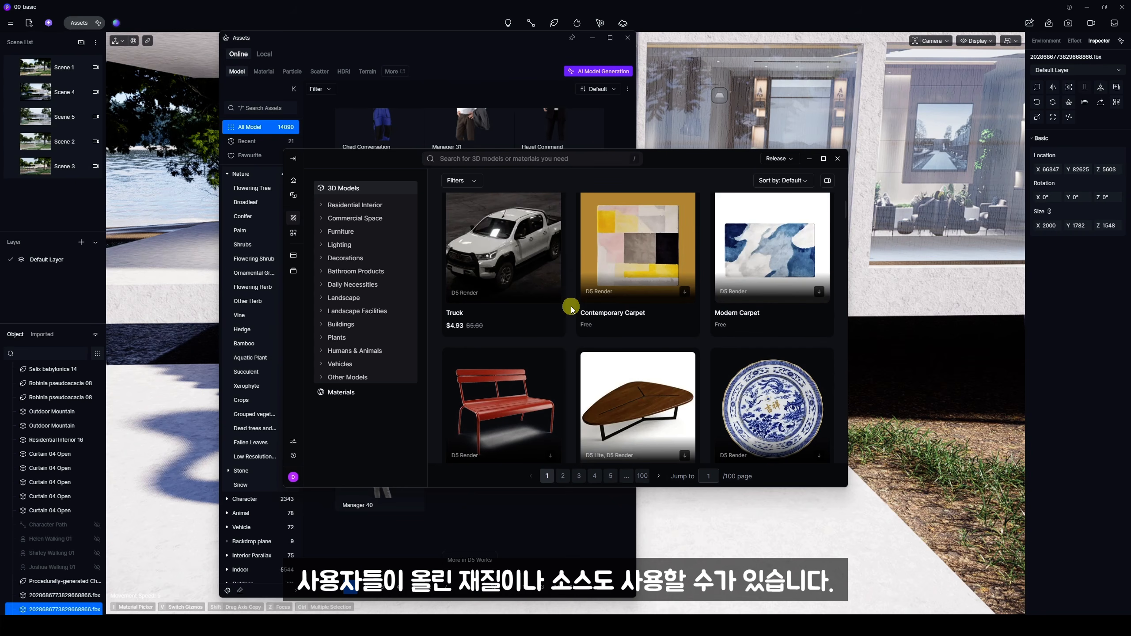
scroll(571, 309, "down", 1)
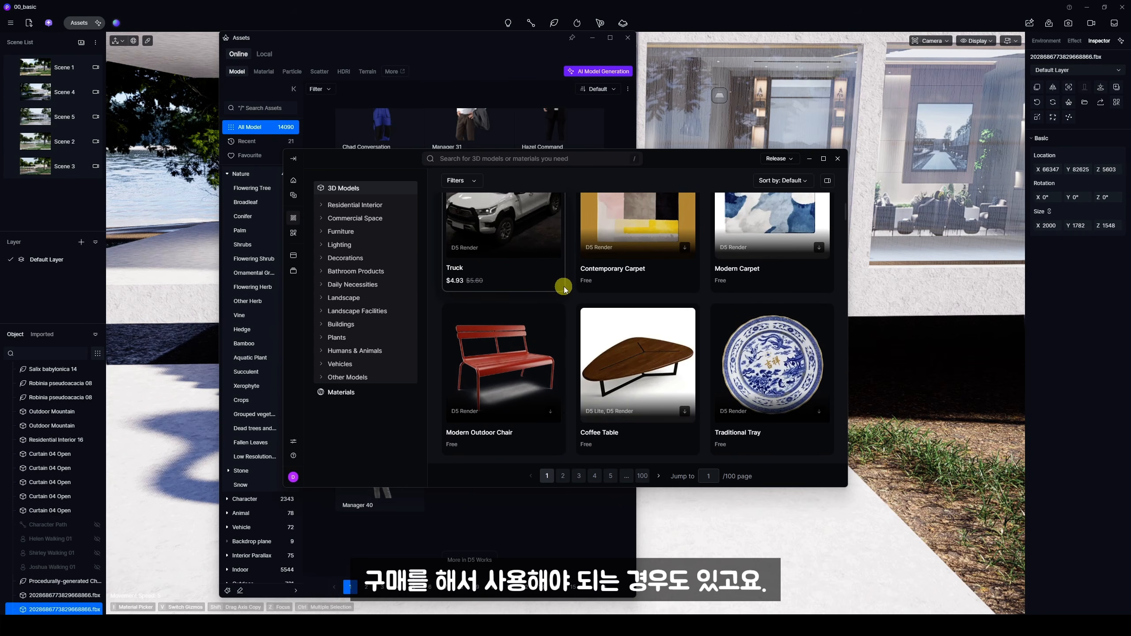
scroll(563, 288, "up", 1)
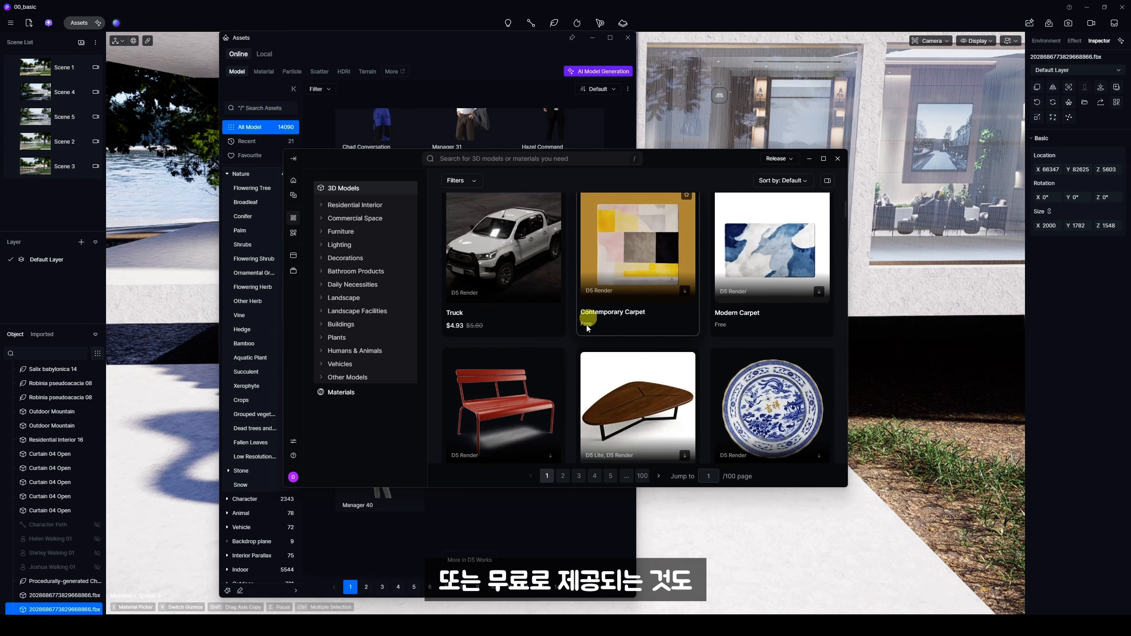
scroll(579, 314, "down", 5)
scroll(573, 299, "down", 3)
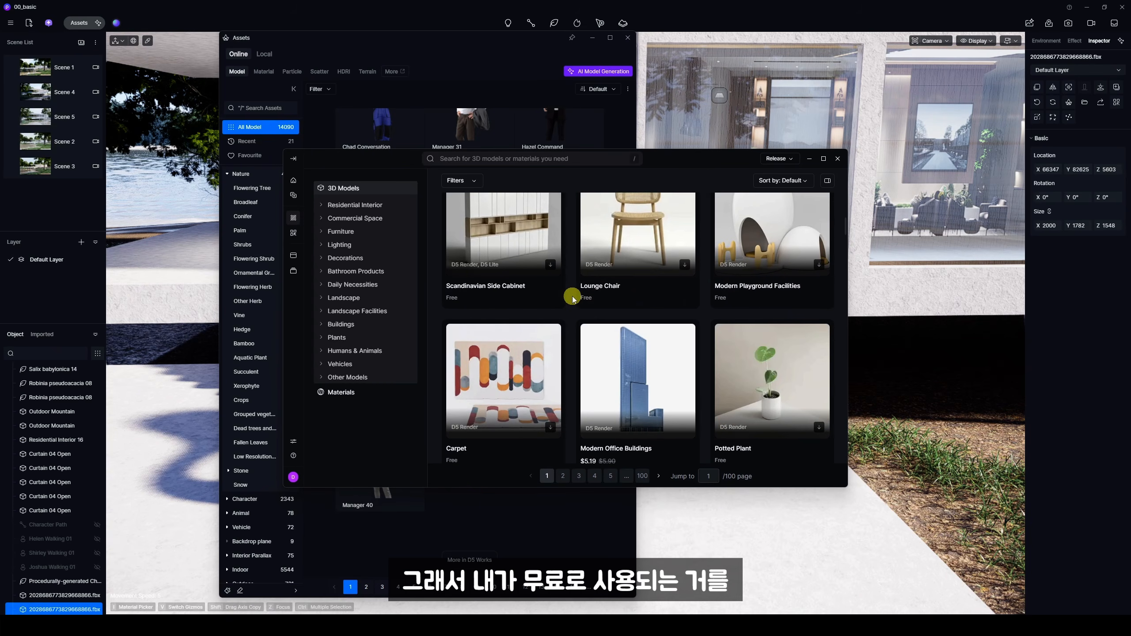
scroll(644, 295, "up", 2)
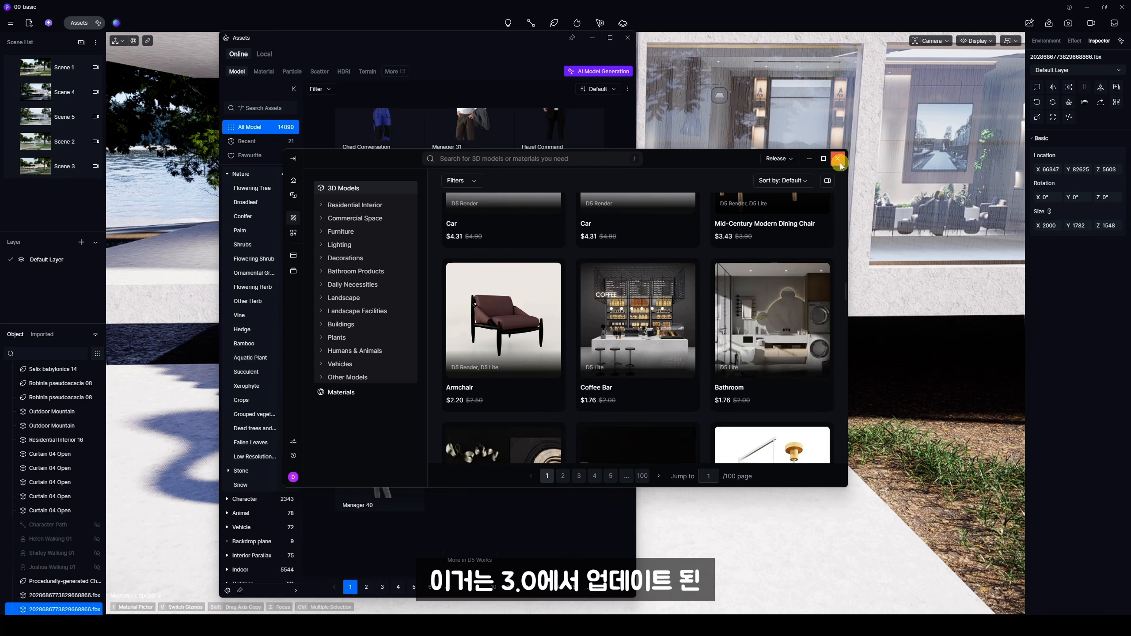
left_click(838, 160)
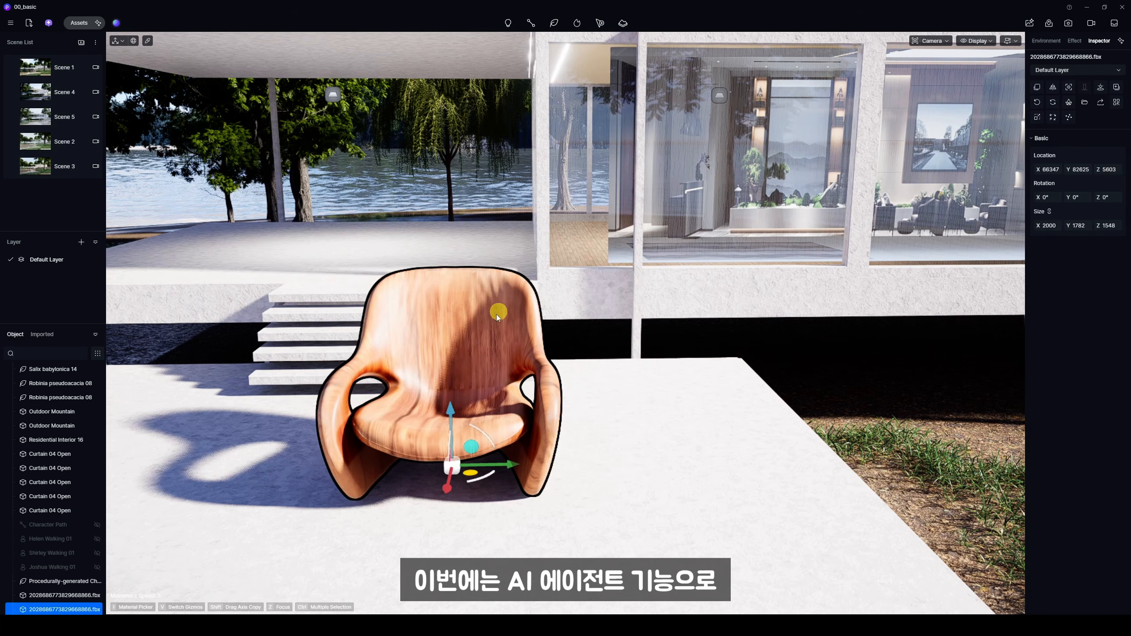
key("Escape")
left_click(480, 327)
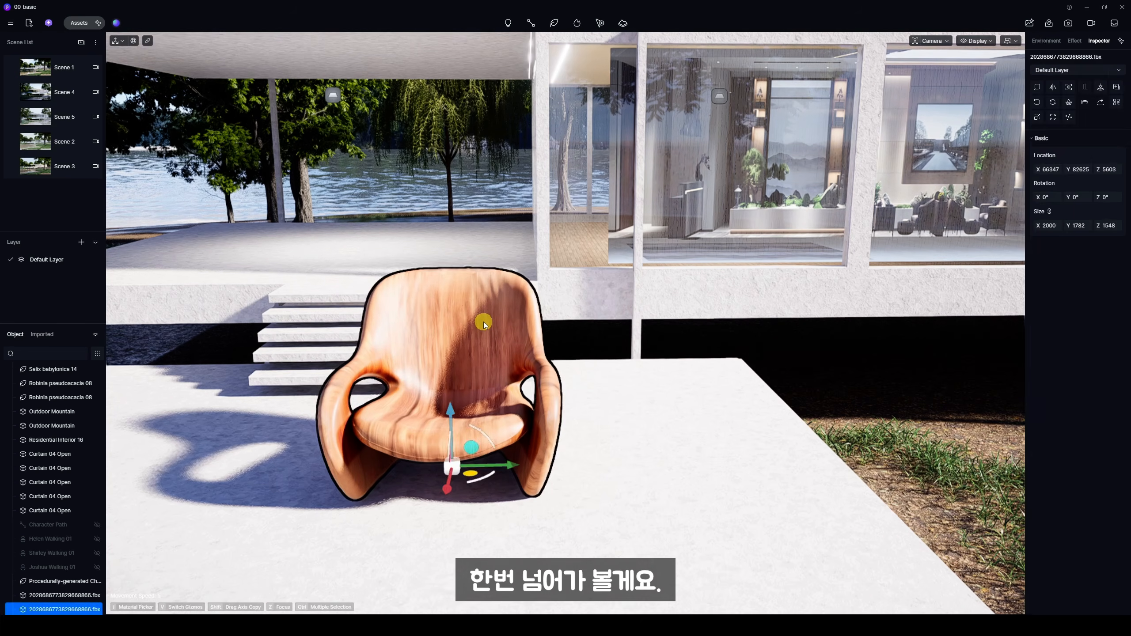
- Switch to Scene 4 and open AI Agent to look over its available functions
left_click(64, 92)
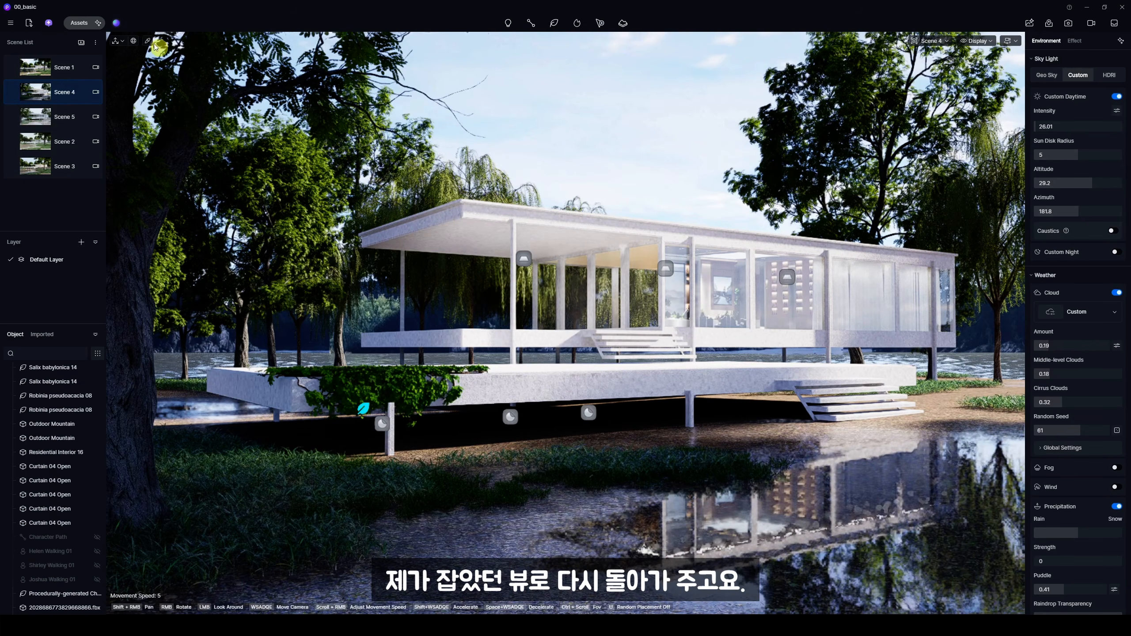
left_click(53, 24)
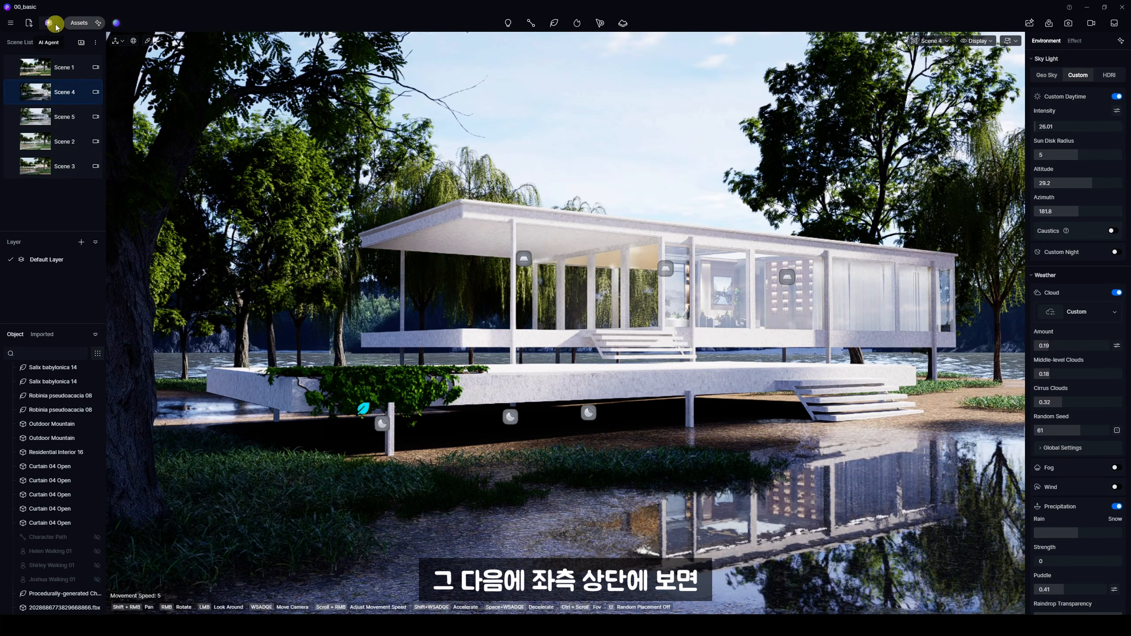
left_click(49, 24)
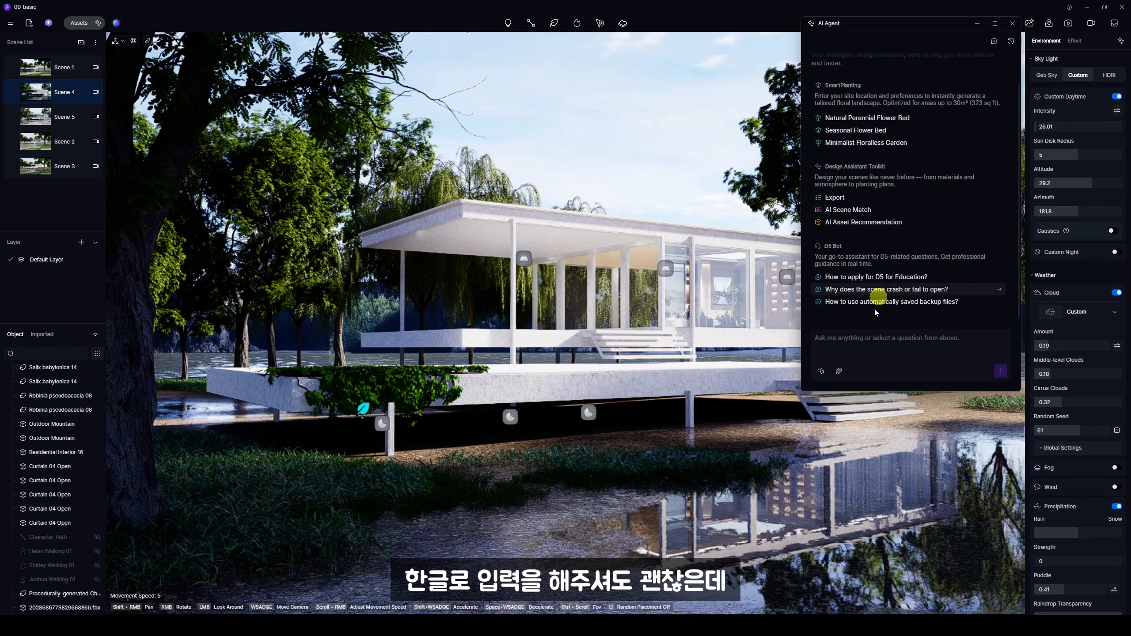
scroll(878, 107, "up", 2)
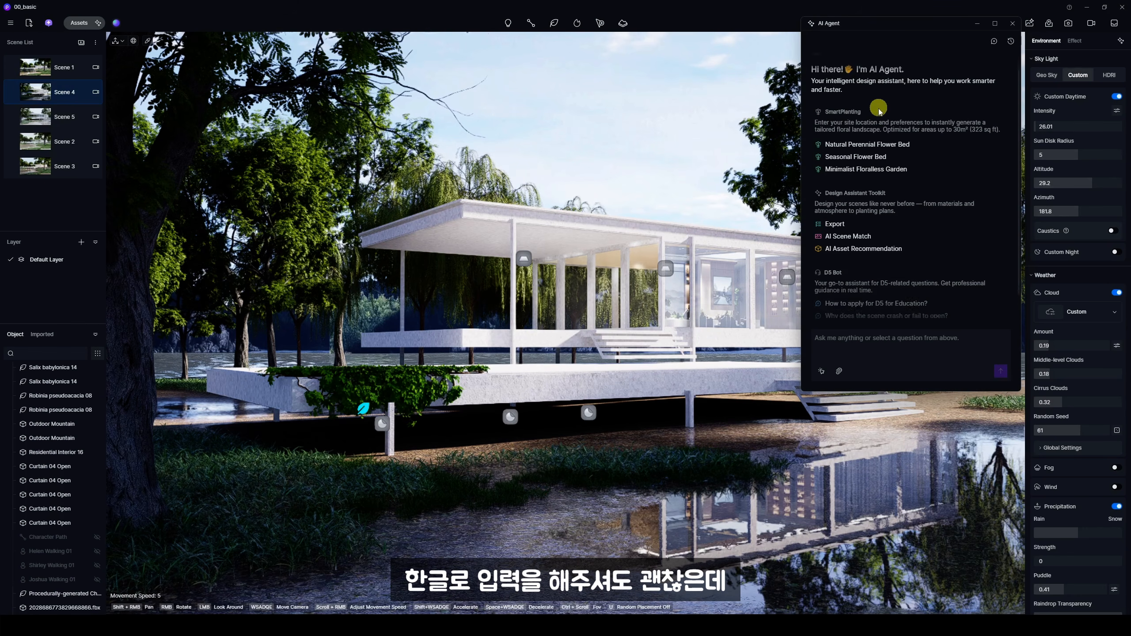
scroll(865, 163, "down", 2)
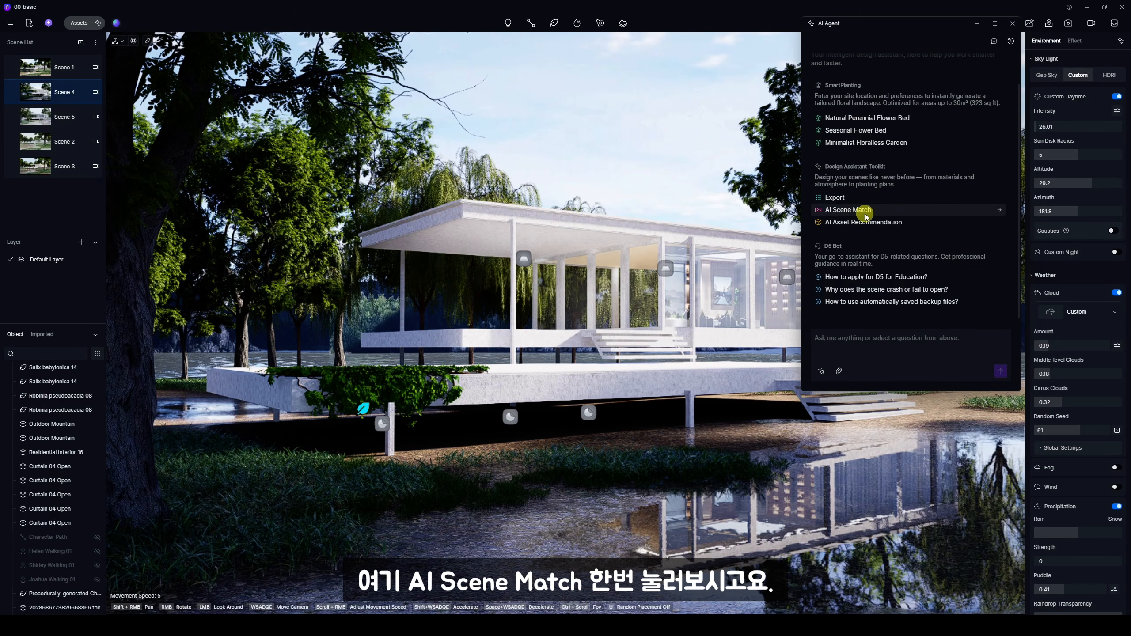
- Start AI Scene Match and submit the Autumn dusk recommendation "Change the scene to an autumn dusk."
left_click(865, 213)
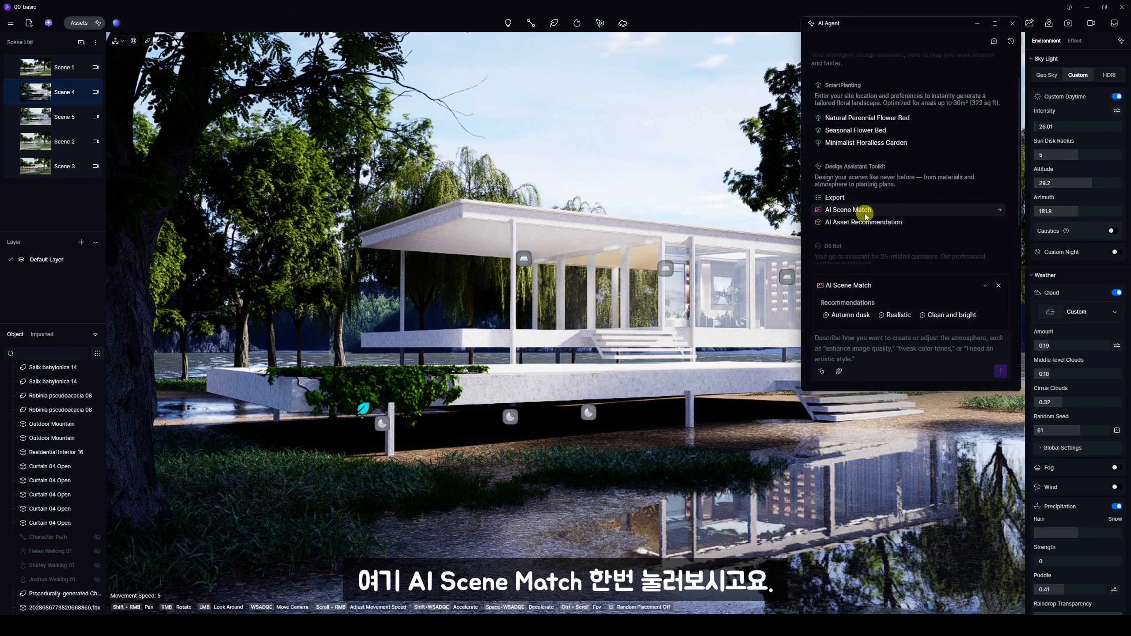
left_click(851, 318)
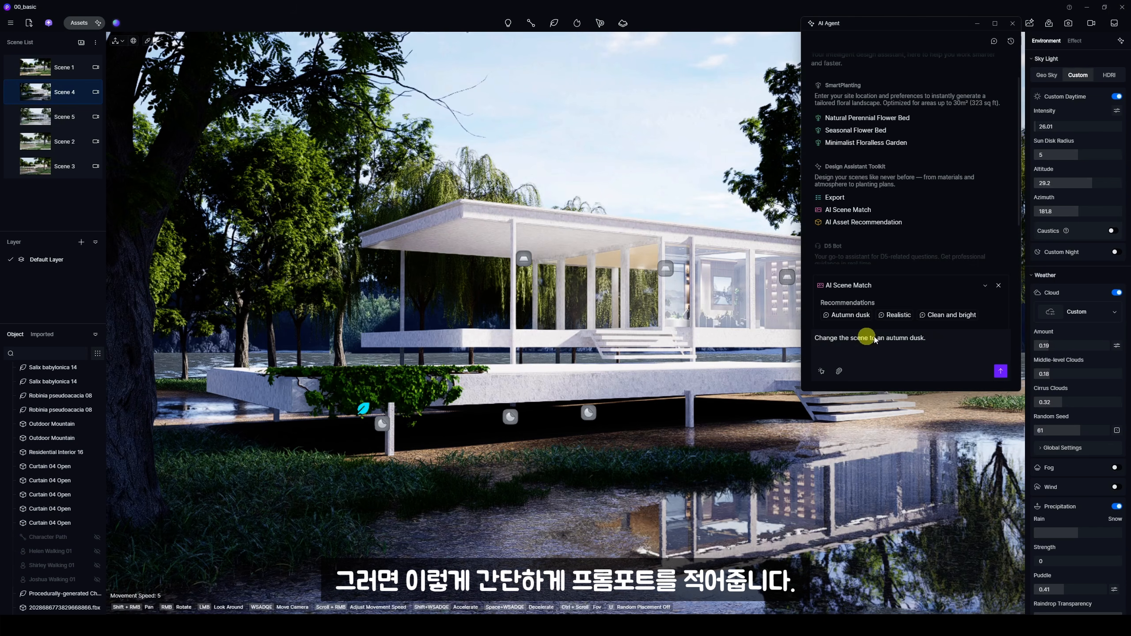
left_click(1001, 371)
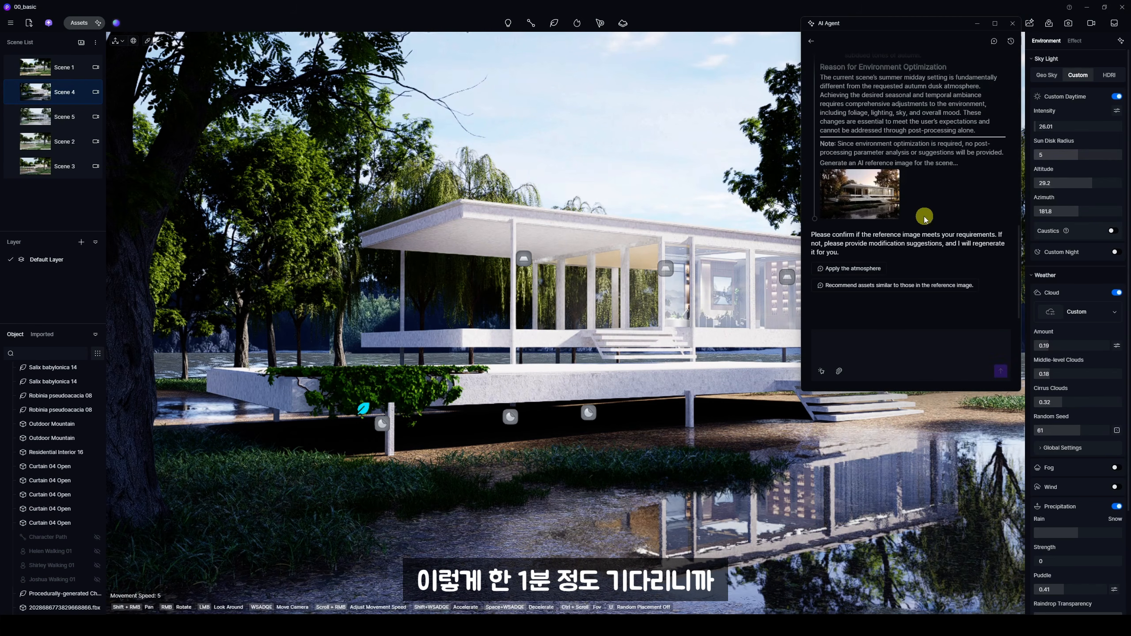
- Review the generated autumn dusk reference image at full size, close it and apply its atmosphere to the scene
scroll(917, 217, "up", 5)
scroll(915, 218, "down", 5)
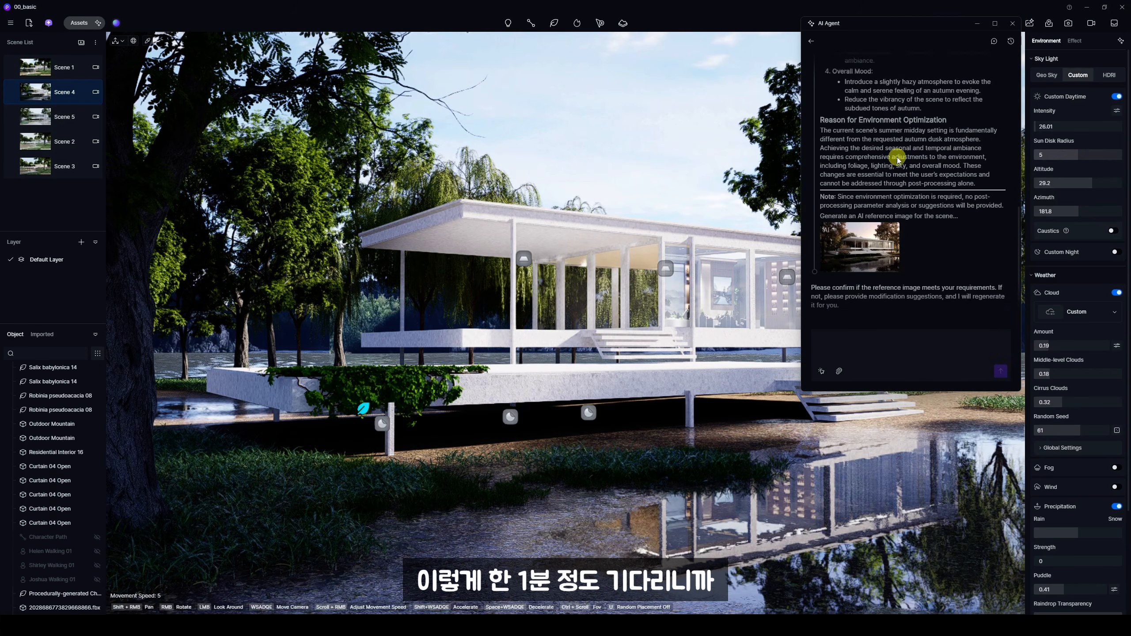
left_click(889, 184)
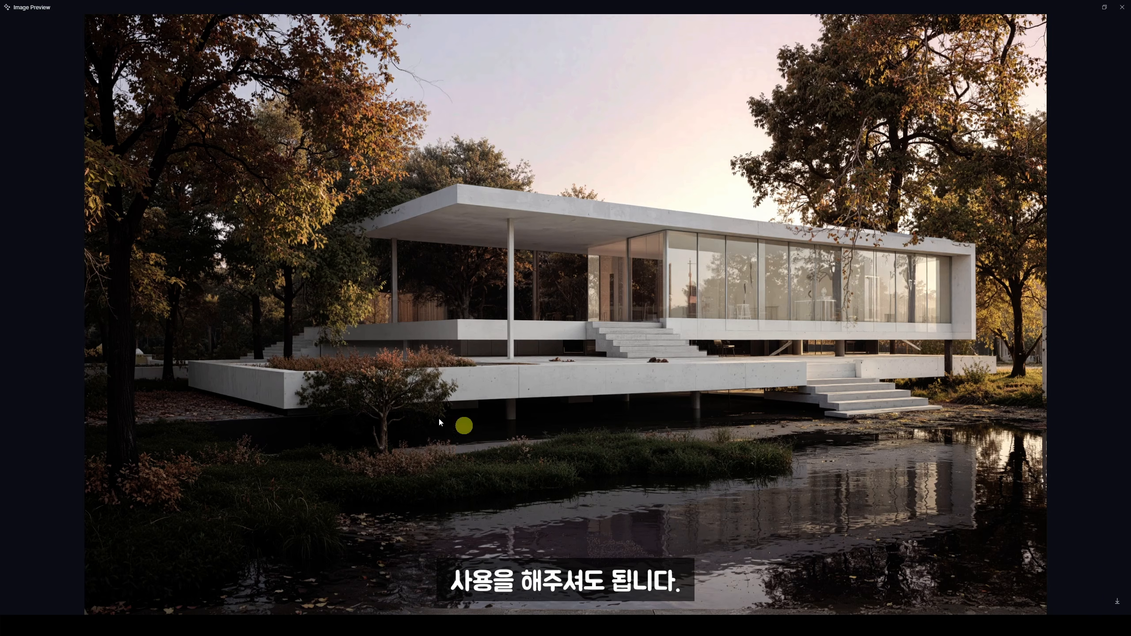
left_click(1122, 7)
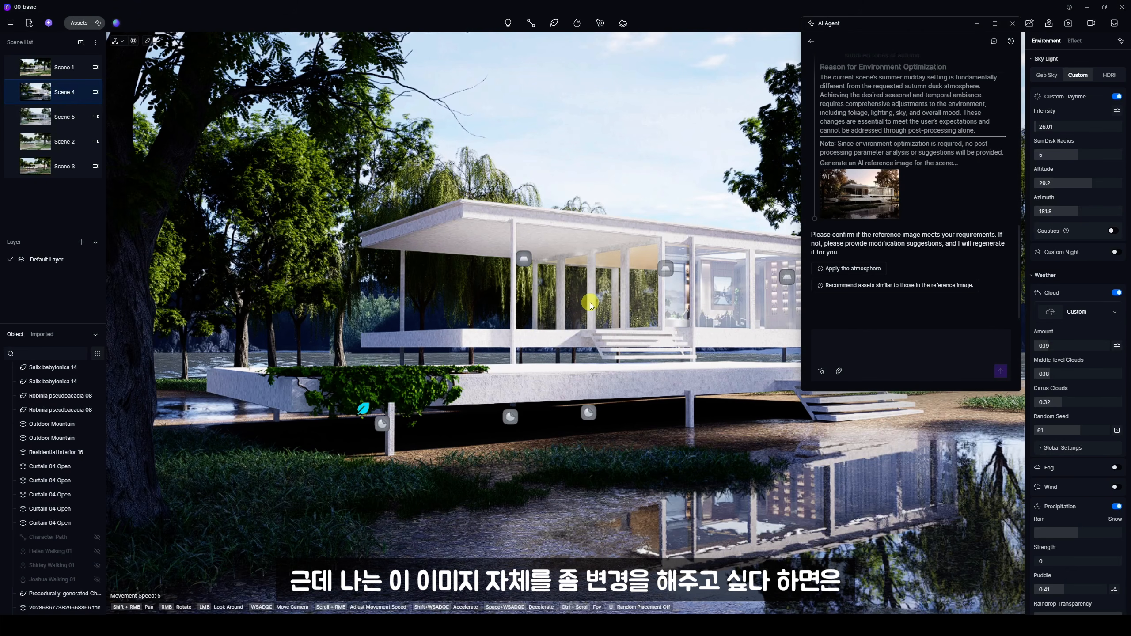
left_click(851, 269)
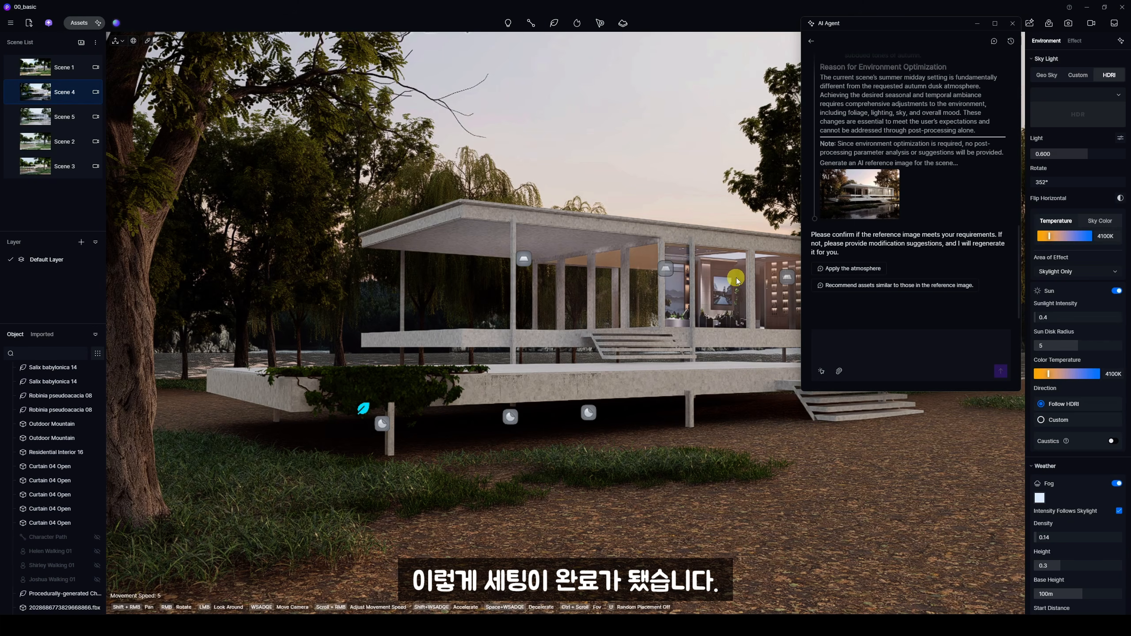
- Save the autumn dusk atmosphere and current view as a new scene following Scene 4
mouse_move(67, 95)
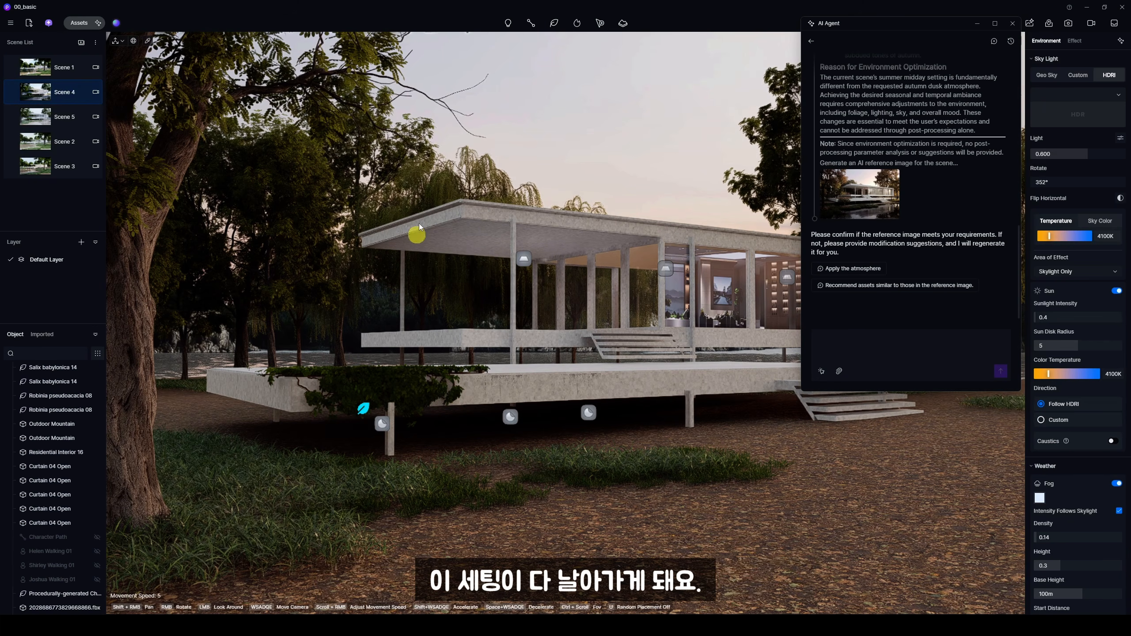
left_click(17, 95)
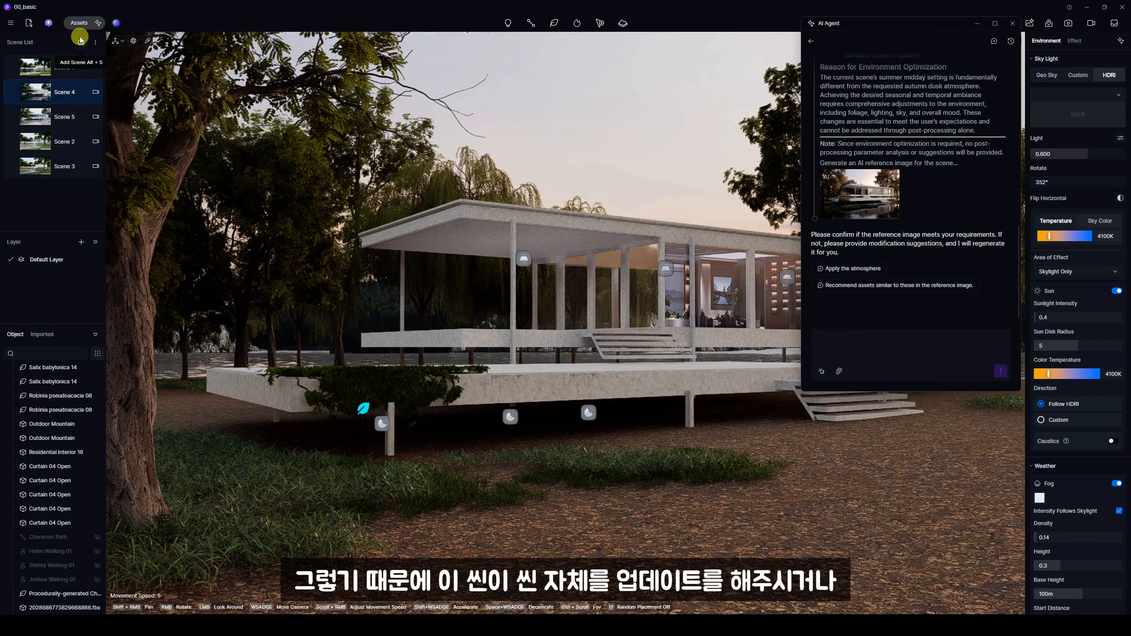
left_click(81, 43)
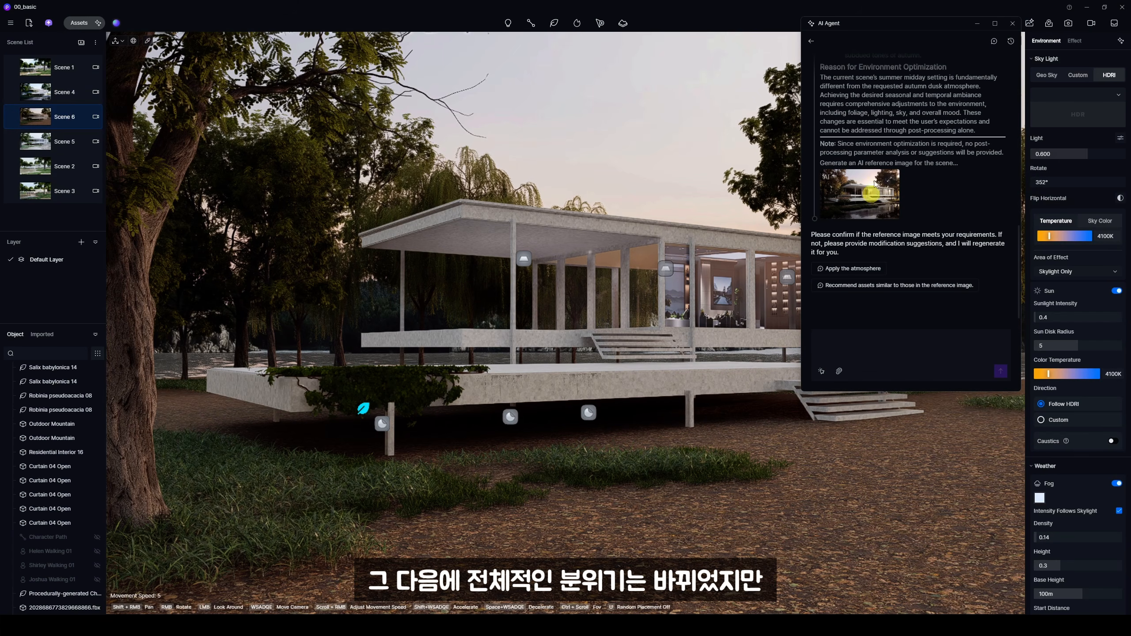
- View the reference image again, have AI Agent recommend similar assets, look through the recommendations and close AI Agent
left_click(892, 179)
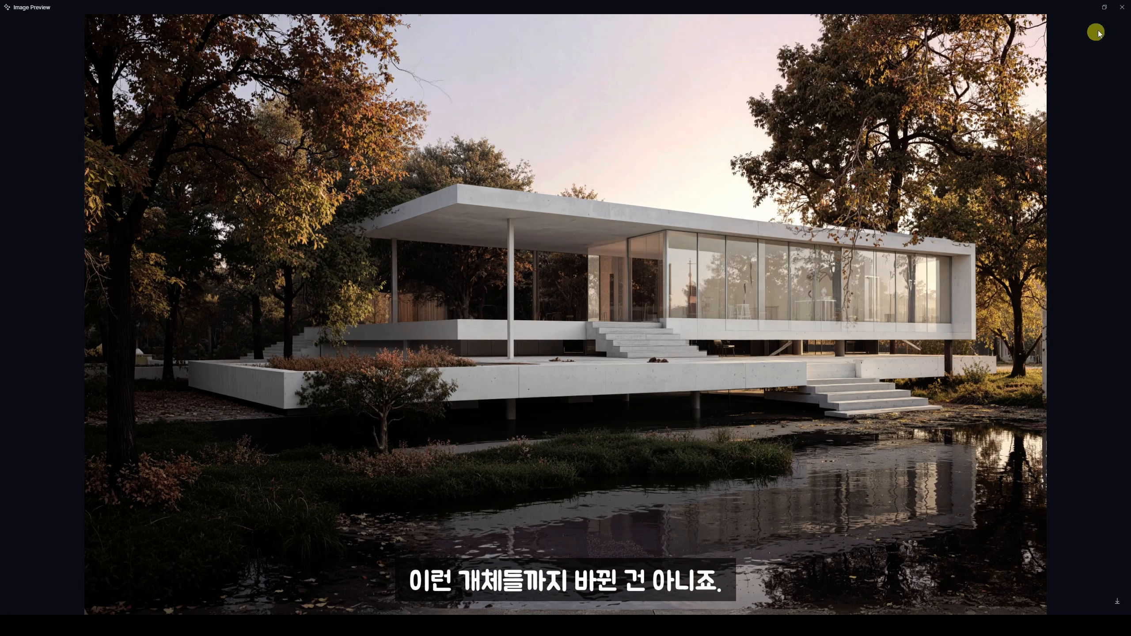
left_click(1122, 7)
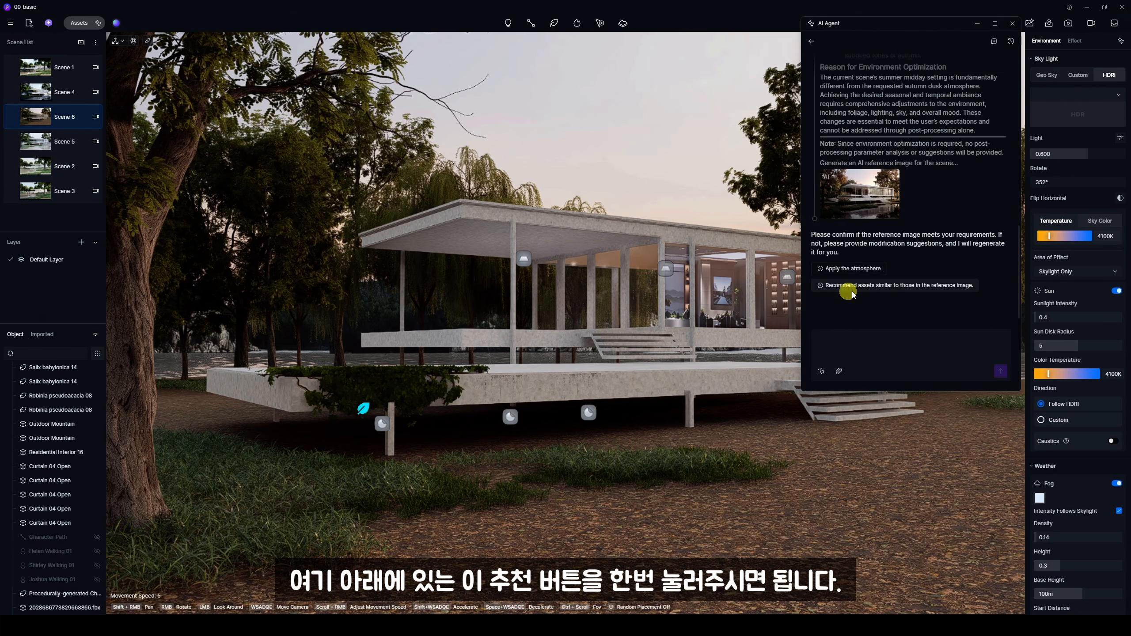
left_click(862, 286)
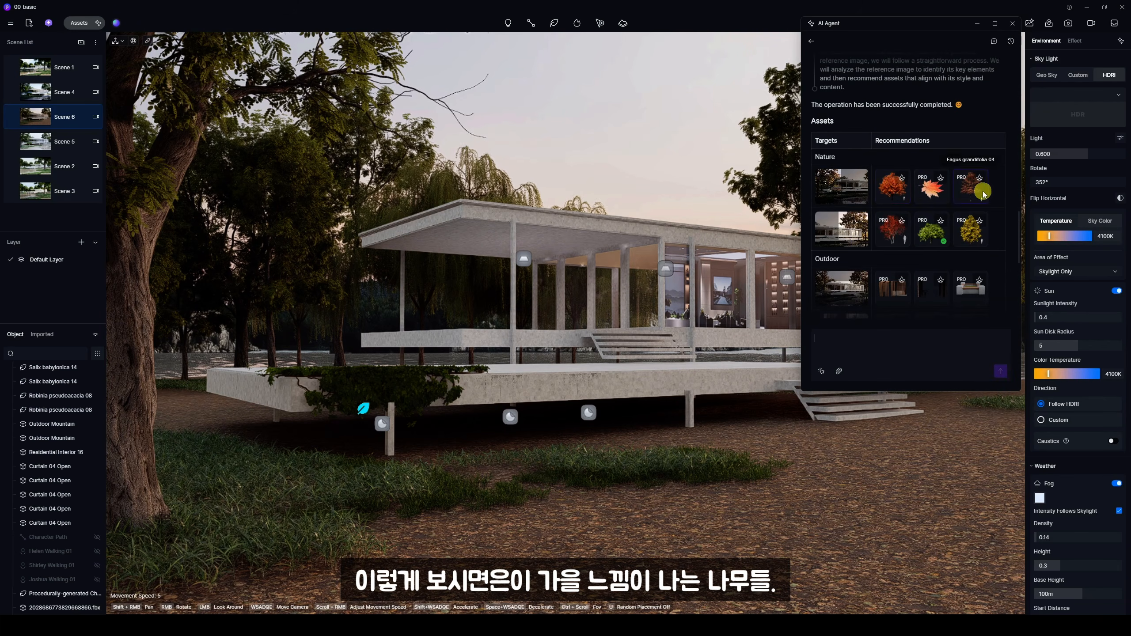
scroll(974, 195, "down", 4)
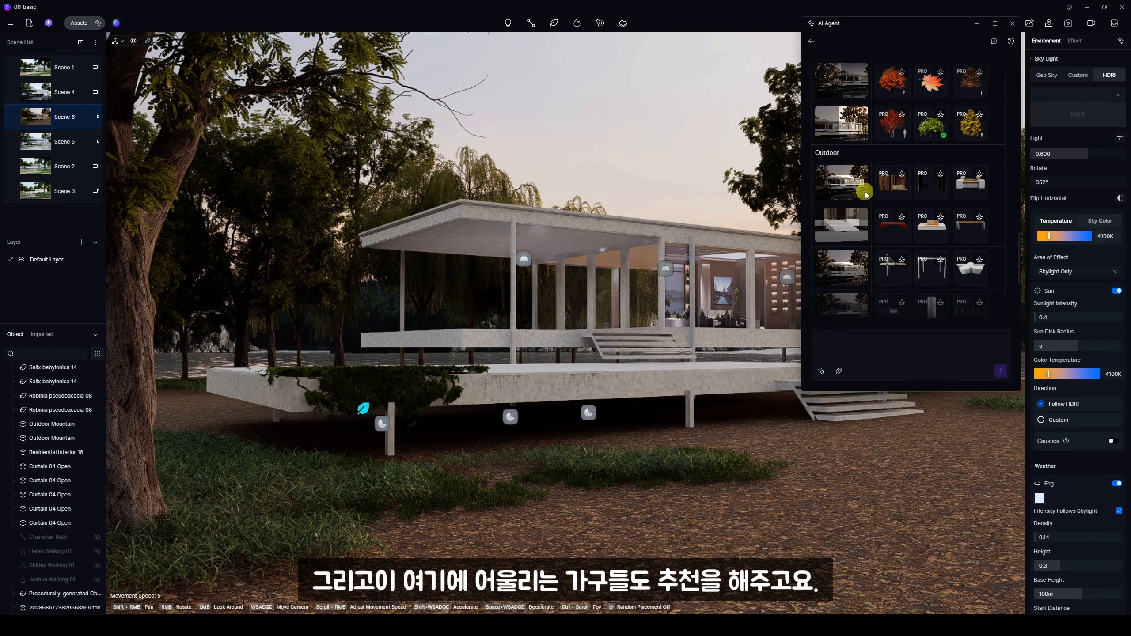
scroll(935, 200, "down", 7)
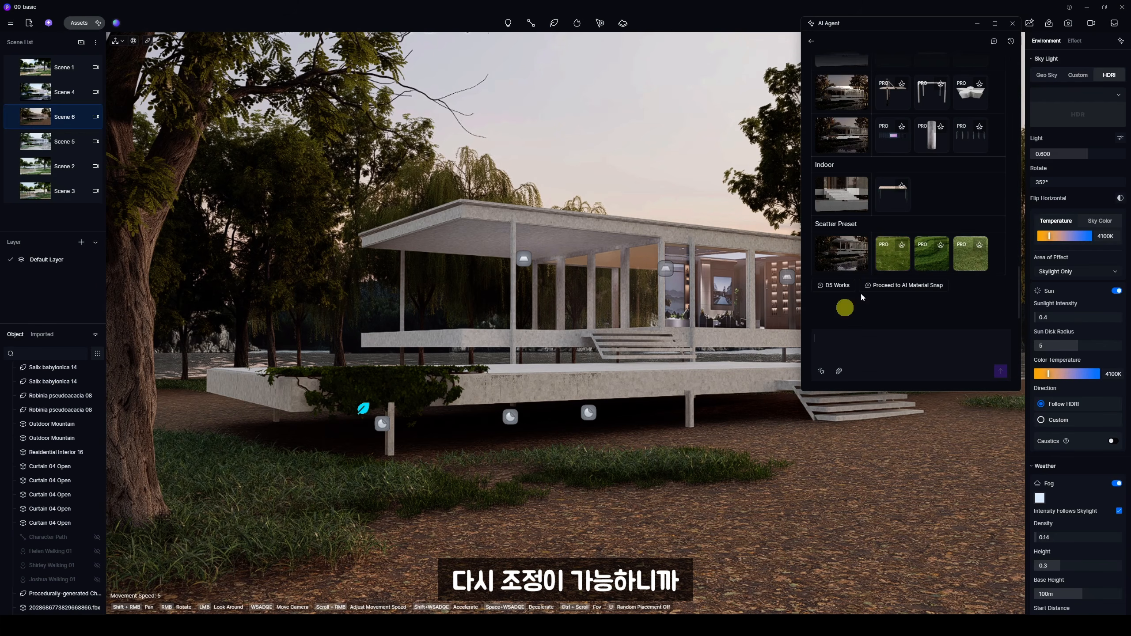
scroll(906, 266, "up", 2)
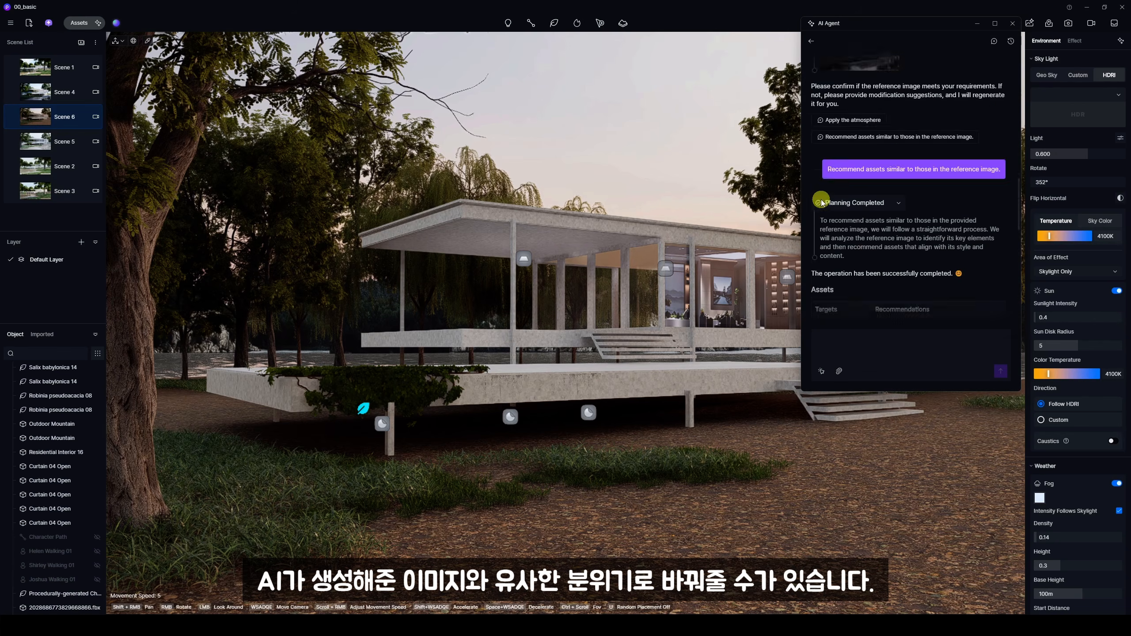
scroll(886, 196, "down", 5)
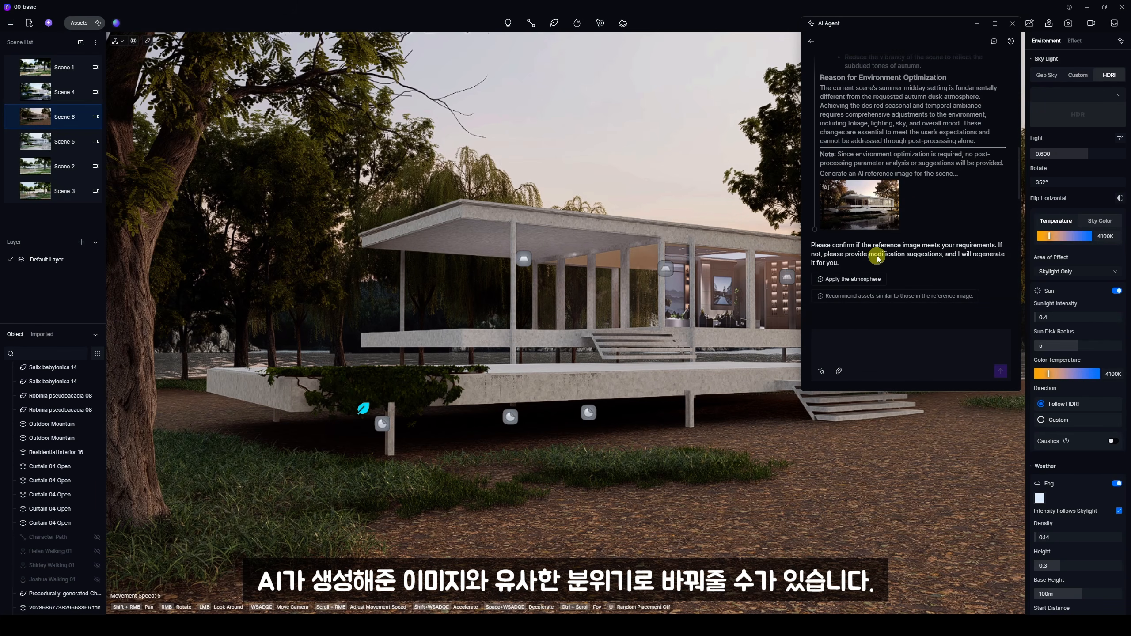
scroll(949, 238, "down", 5)
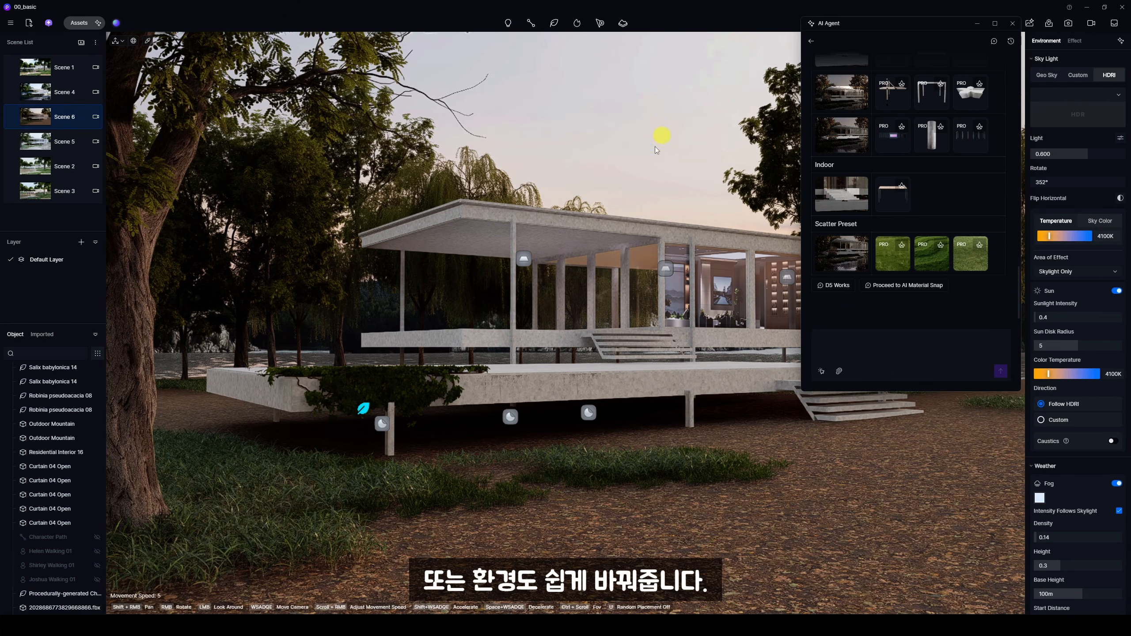
left_click(1012, 23)
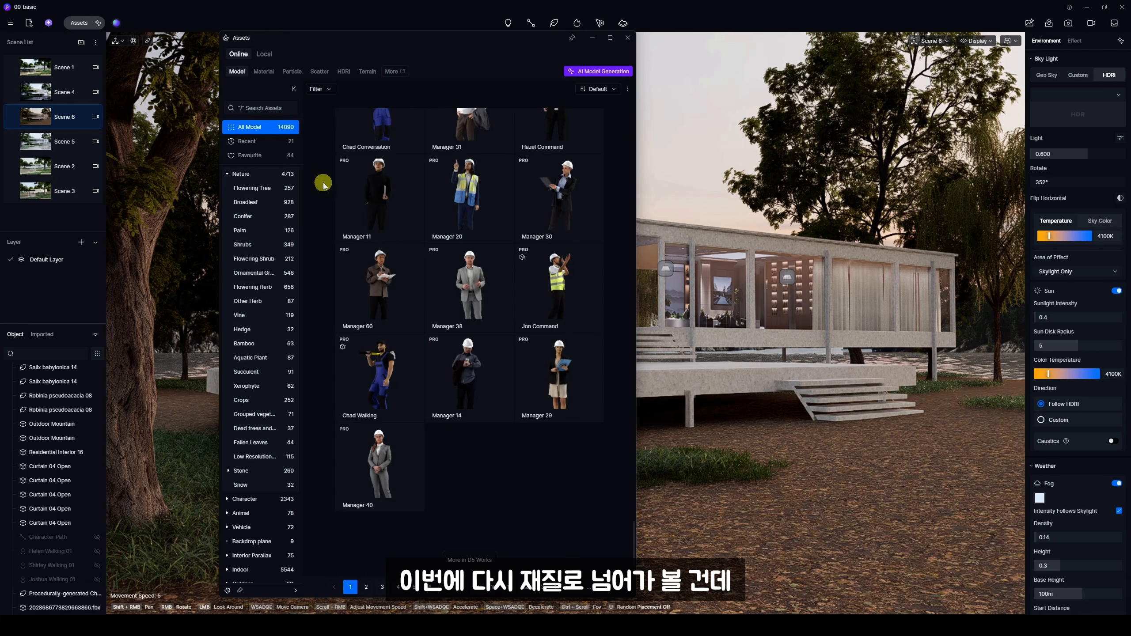
- Search the online material assets for "custom" and apply Custom Material to the building's exterior
left_click(262, 72)
left_click(266, 110)
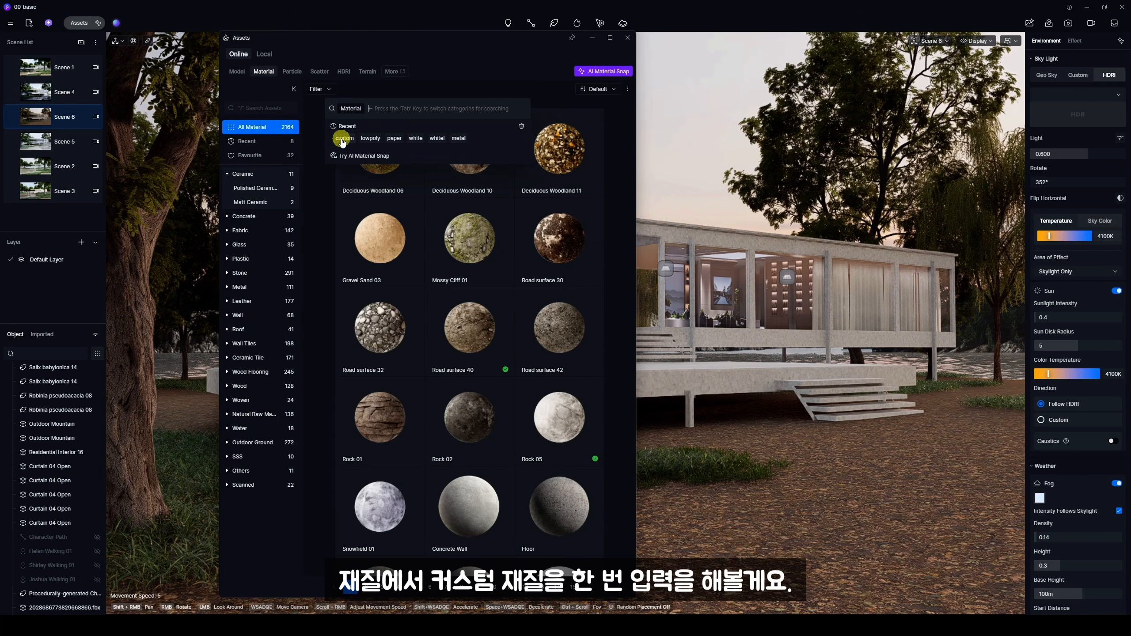
type("custom")
left_click(354, 143)
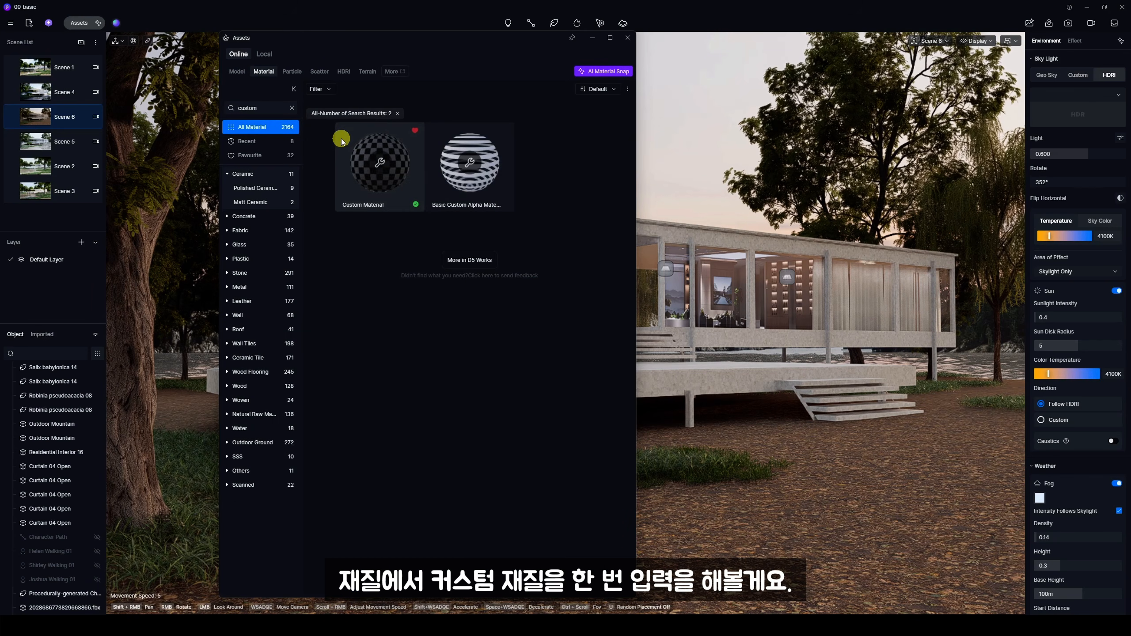
left_click_drag(342, 142, 632, 42)
left_click(632, 42)
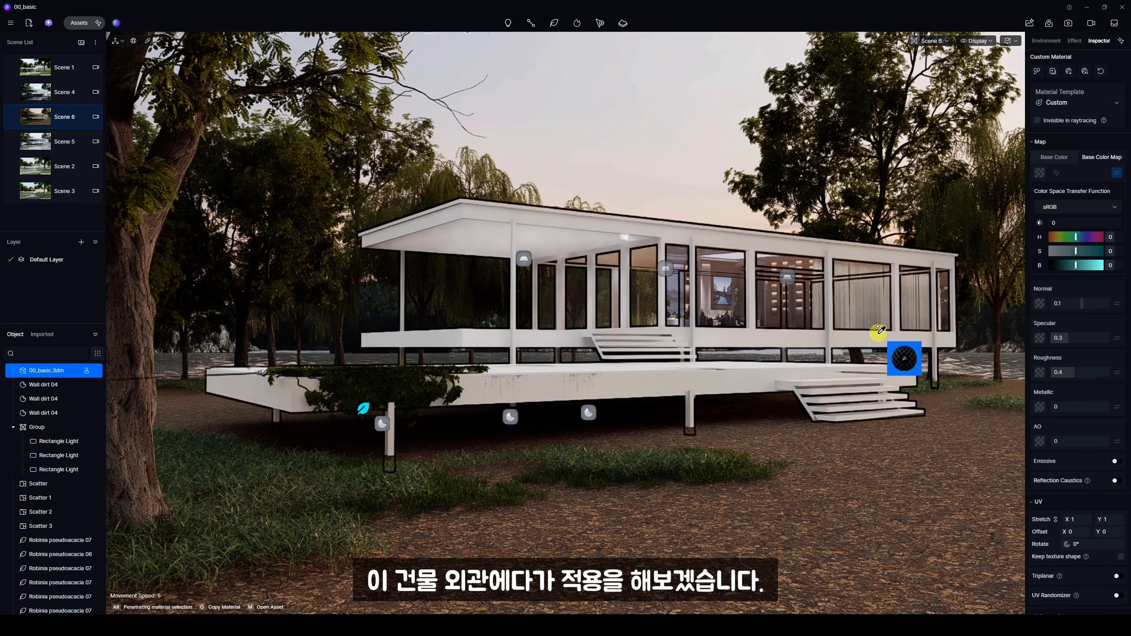
scroll(805, 359, "up", 3)
scroll(805, 360, "up", 5)
left_click(686, 392)
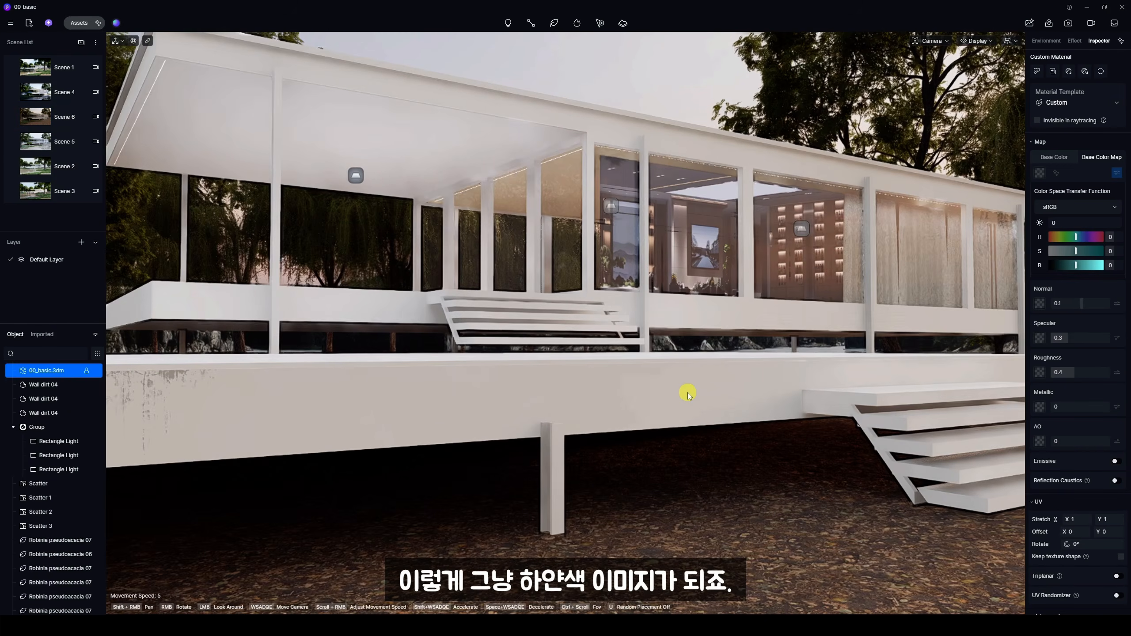
- Load the wood texture as the exterior material's base color map and enable Triplanar
right_click_drag(684, 380, 679, 530)
scroll(677, 405, "down", 5)
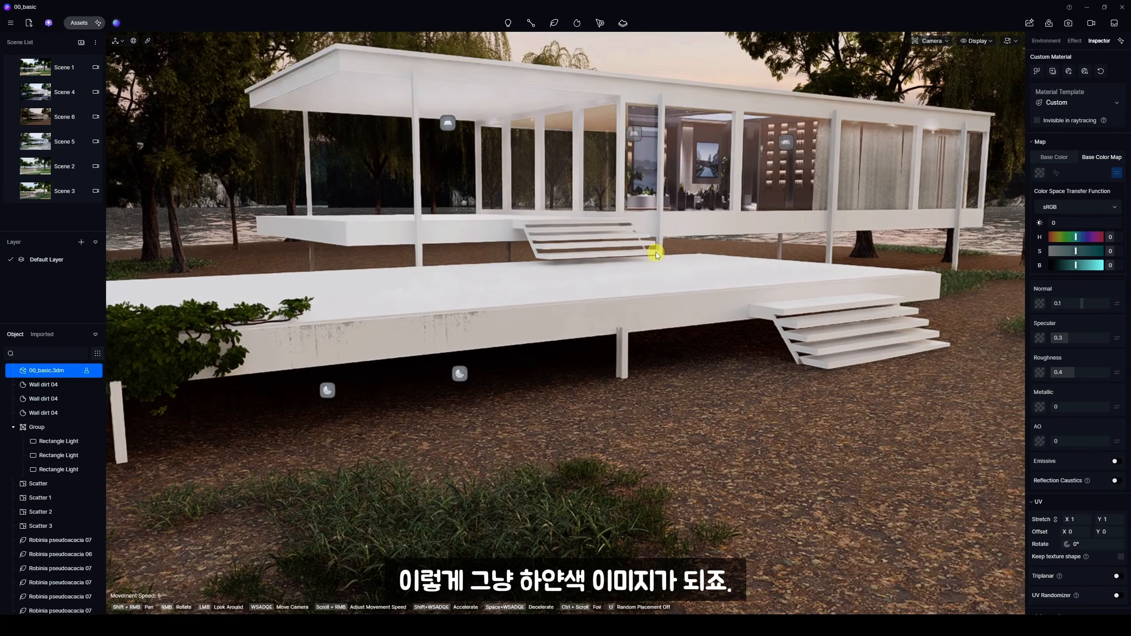
scroll(656, 251, "up", 4)
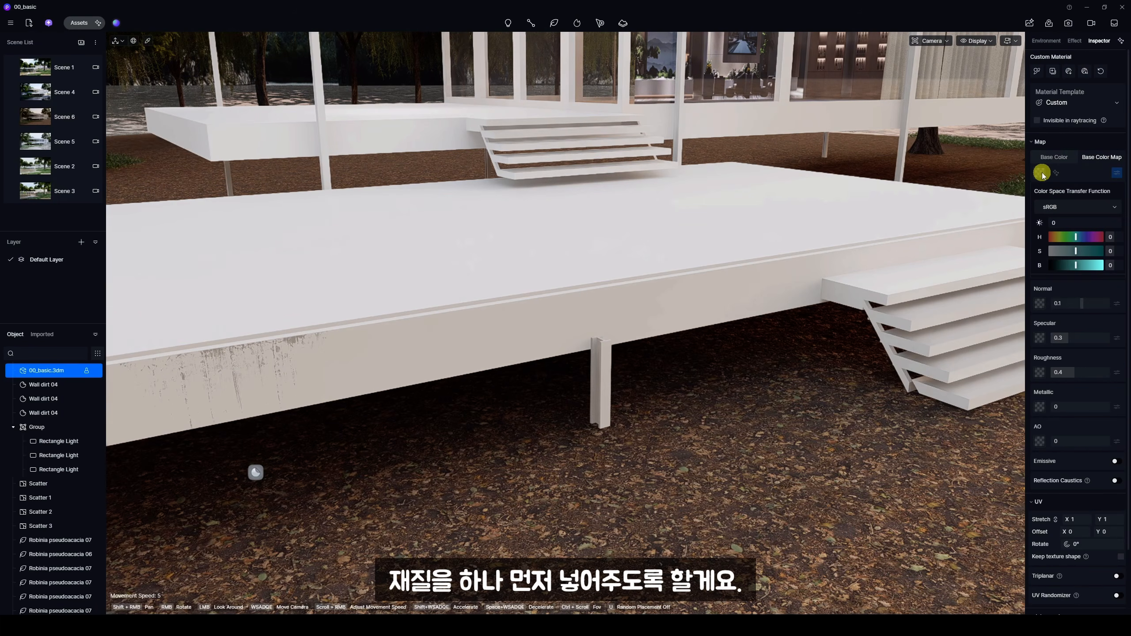
left_click(1041, 173)
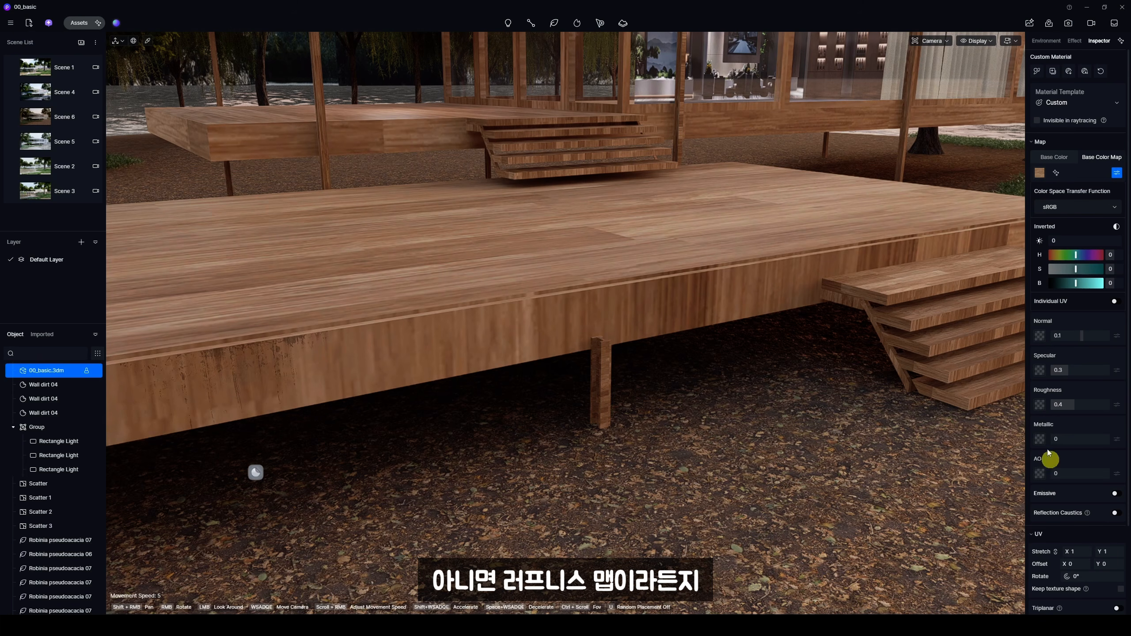
scroll(1036, 408, "down", 1)
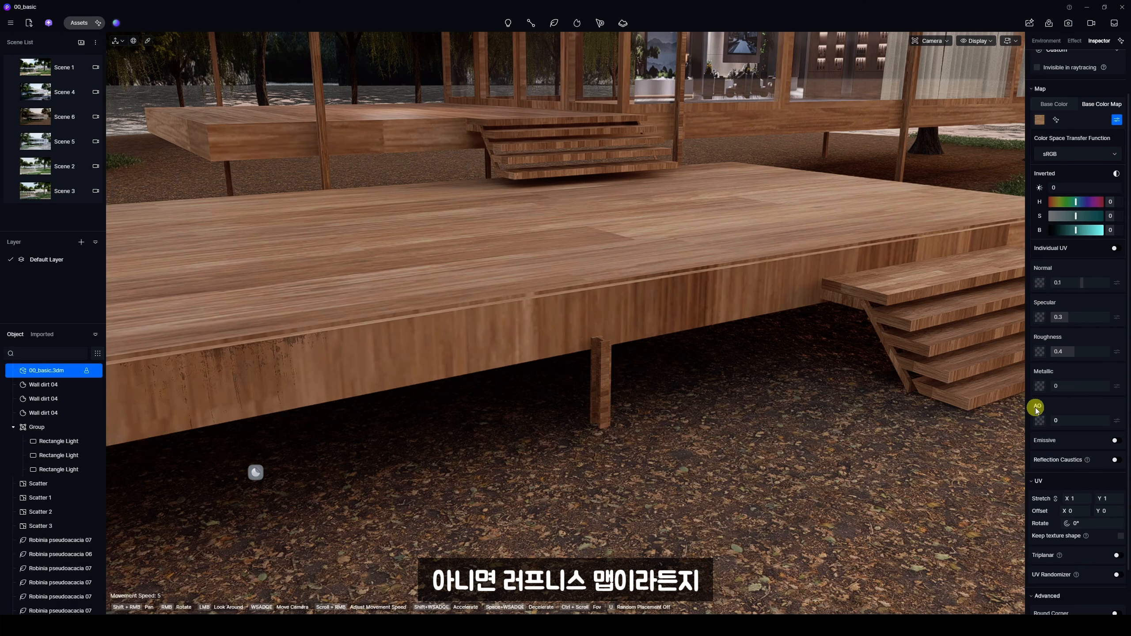
left_click(1118, 560)
- Generate normal, roughness and AO maps for the wood material and inspect the repeating texture on the deck
scroll(1098, 519, "up", 1)
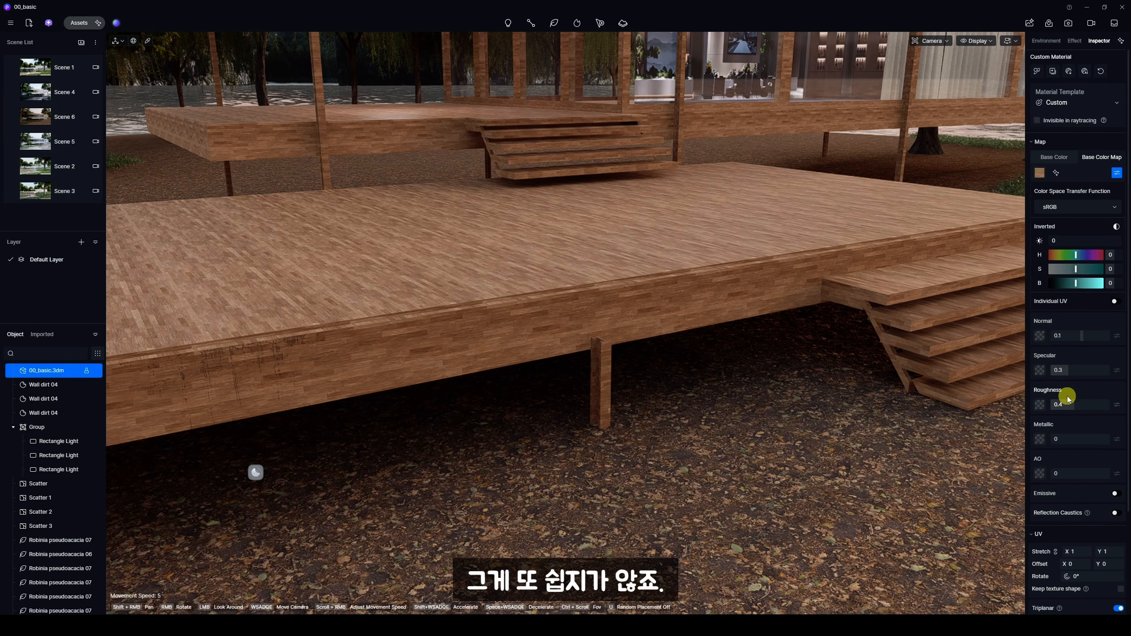
left_click(1083, 72)
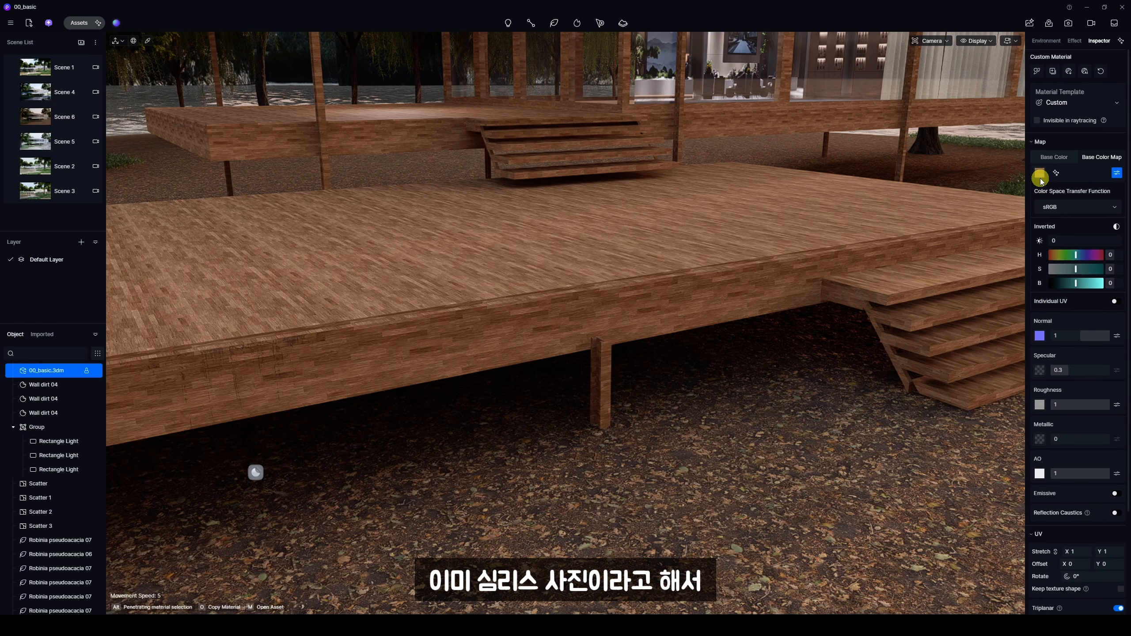
right_click_drag(610, 327, 666, 224)
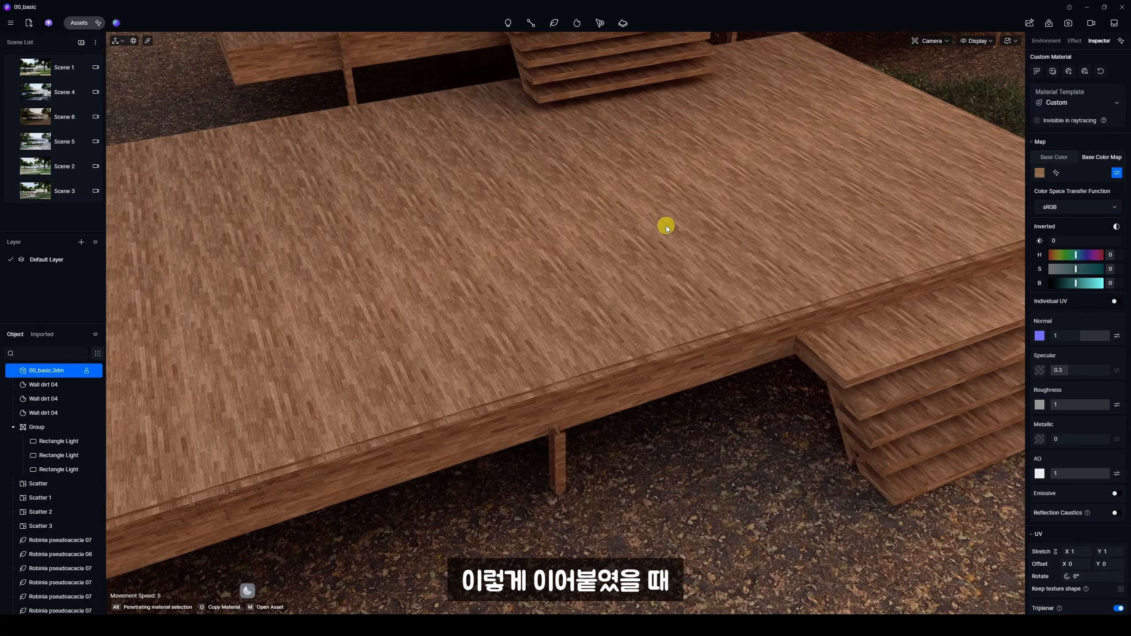
- Examine how the wood texture repeats across the deck, from close up and from farther away
scroll(679, 162, "down", 4)
right_click_drag(639, 282, 511, 303)
scroll(518, 312, "down", 3)
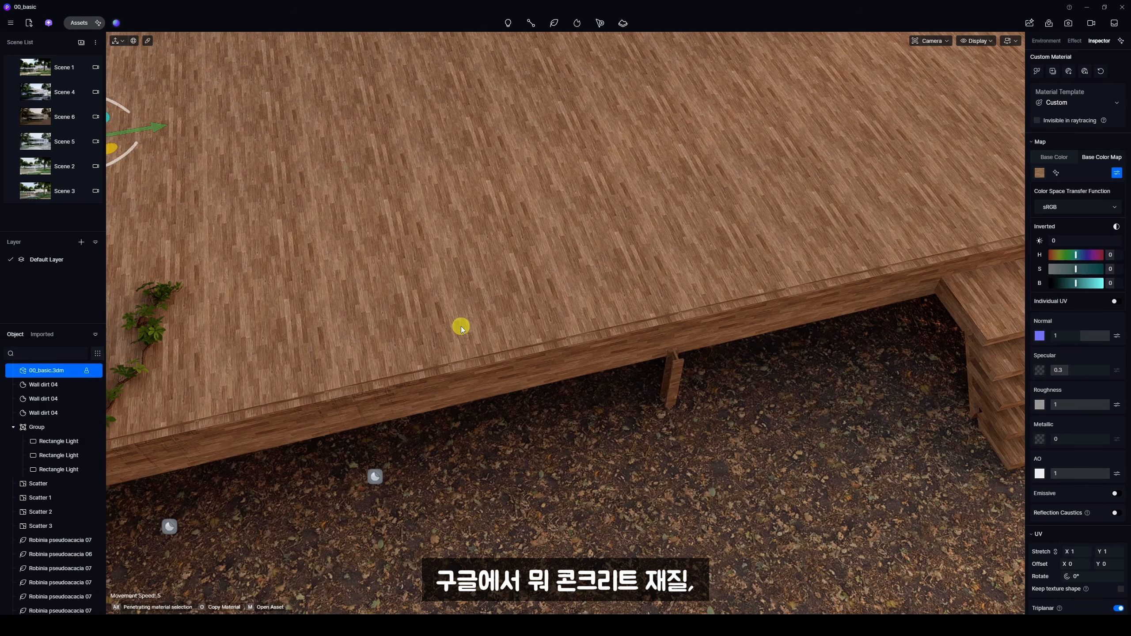
scroll(616, 335, "down", 2)
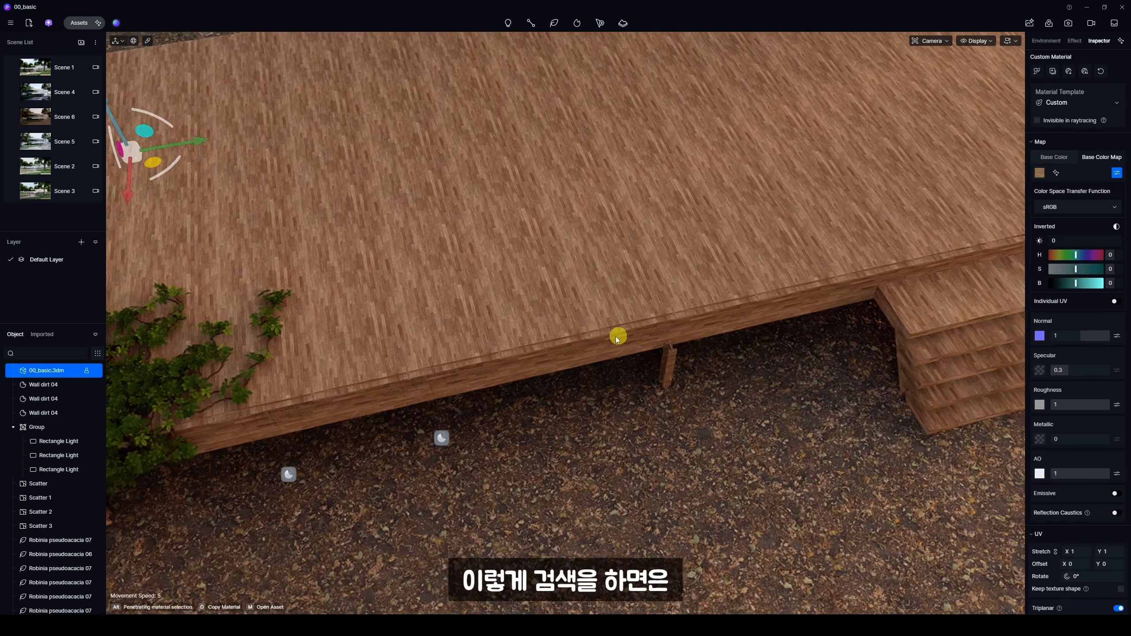
scroll(579, 332, "down", 4)
scroll(648, 81, "up", 5)
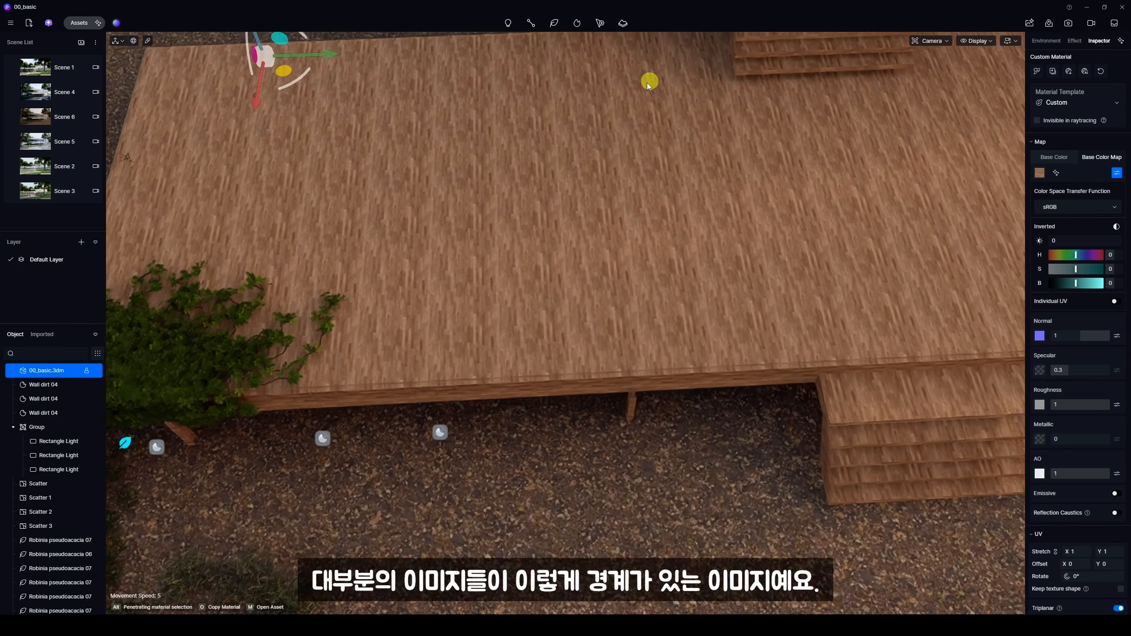
scroll(447, 234, "up", 3)
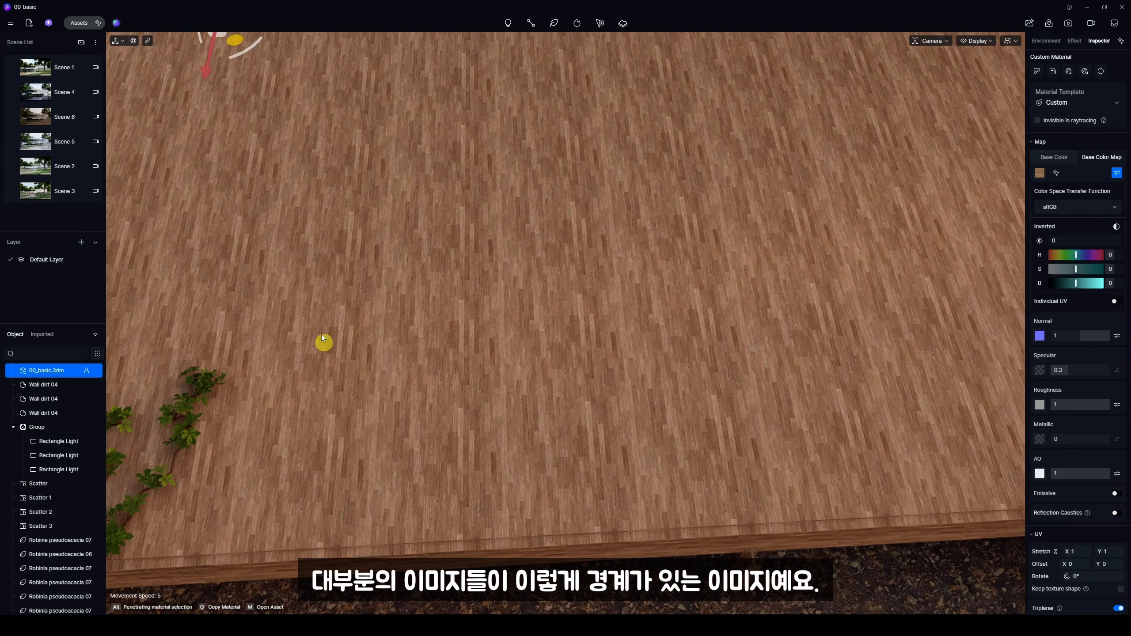
scroll(618, 236, "up", 2)
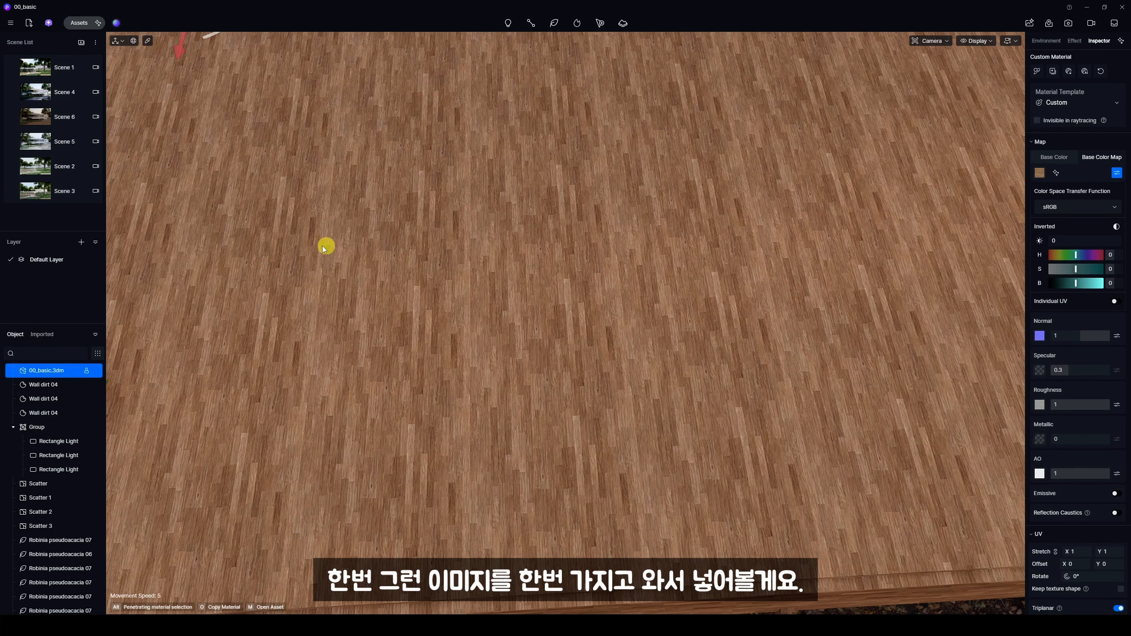
key("w")
key("d")
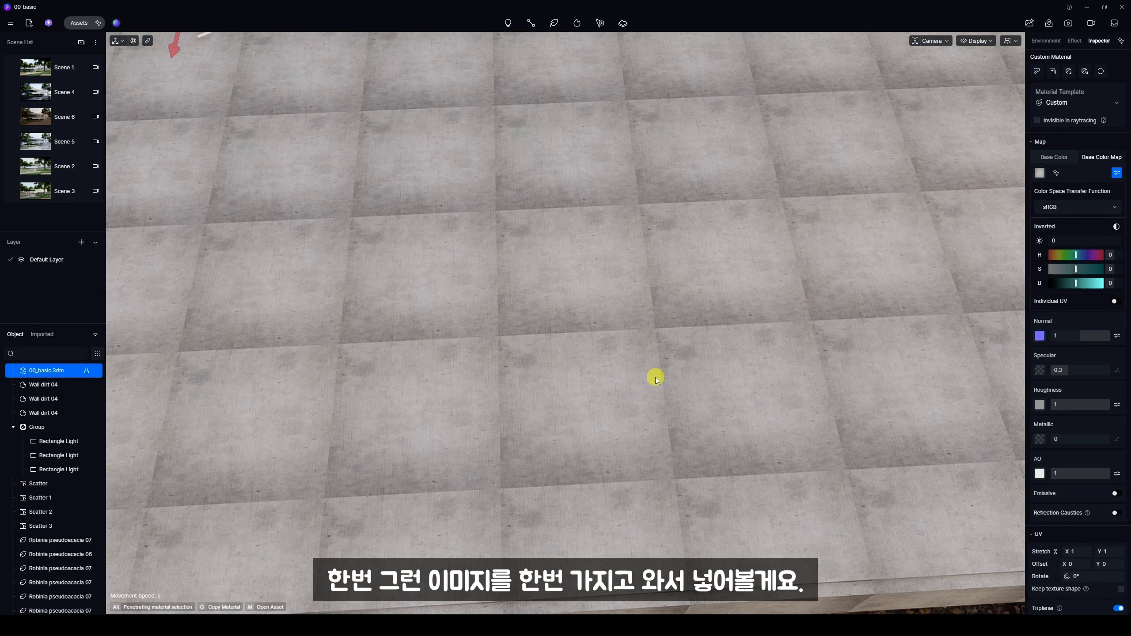
- Inspect the tile boundaries of the concrete texture on the deck and steps at several distances
scroll(656, 377, "down", 5)
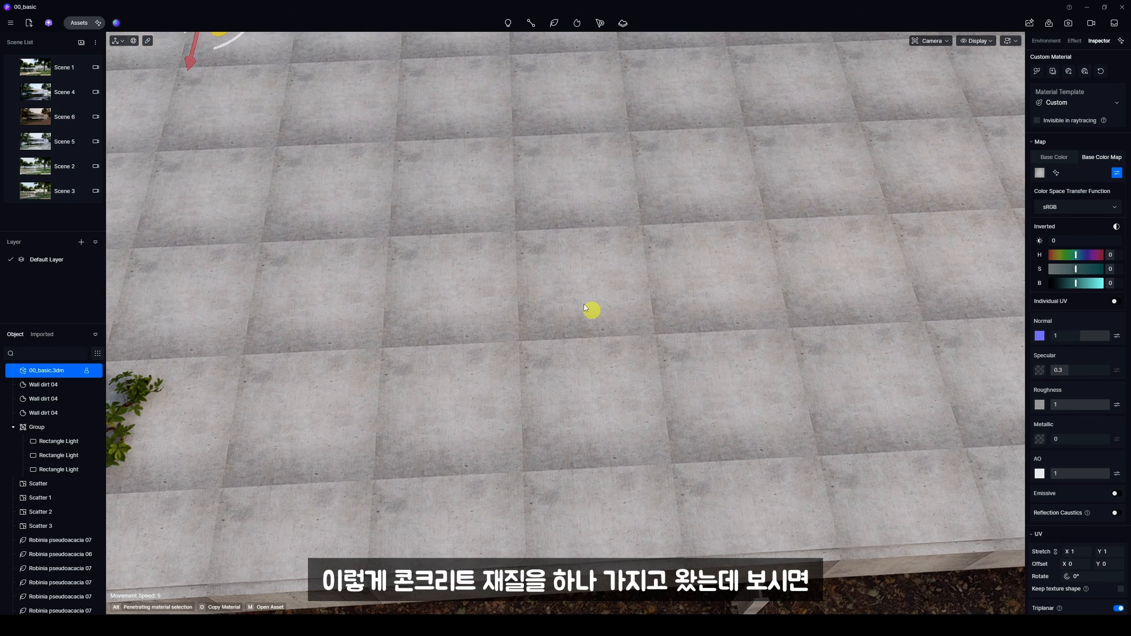
scroll(575, 352, "up", 5)
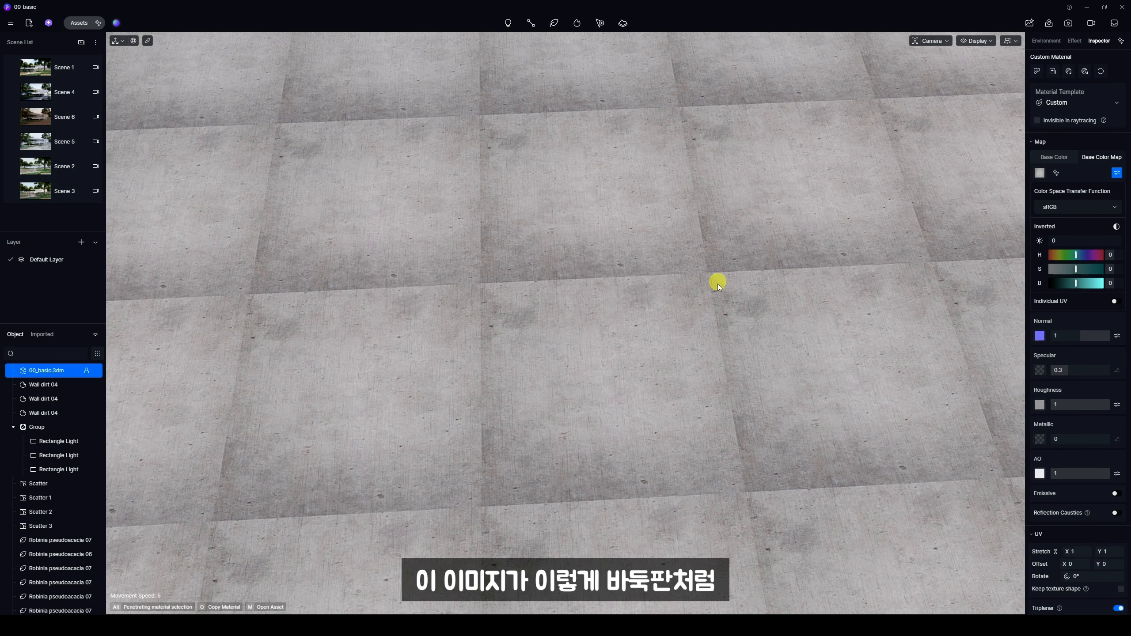
scroll(504, 321, "down", 5)
scroll(761, 266, "up", 2)
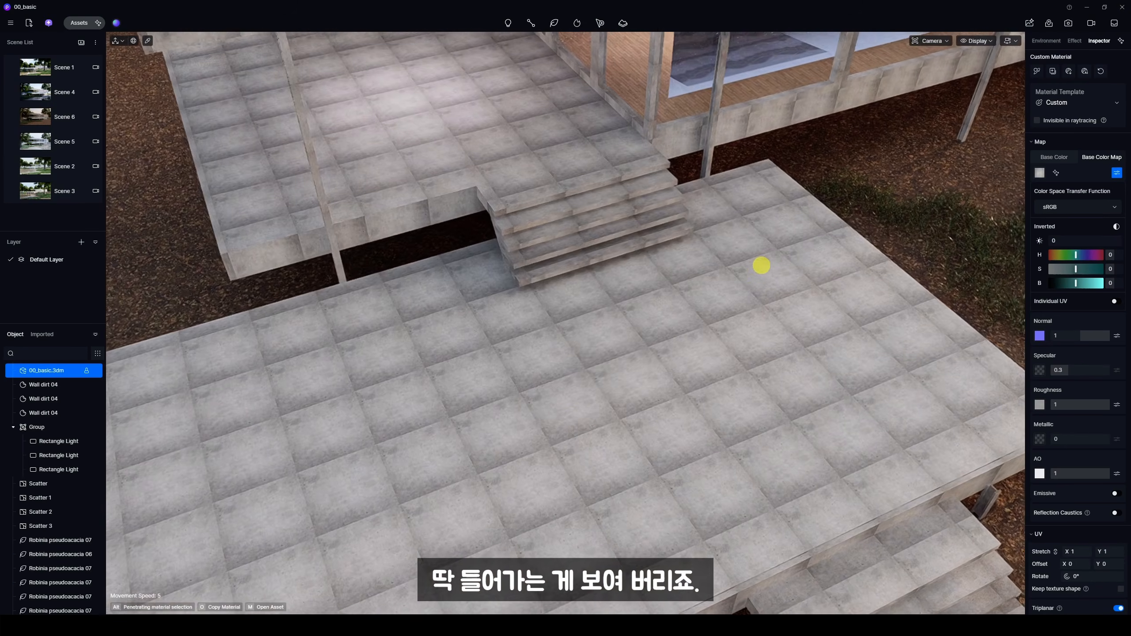
scroll(566, 450, "down", 5)
scroll(643, 323, "up", 6)
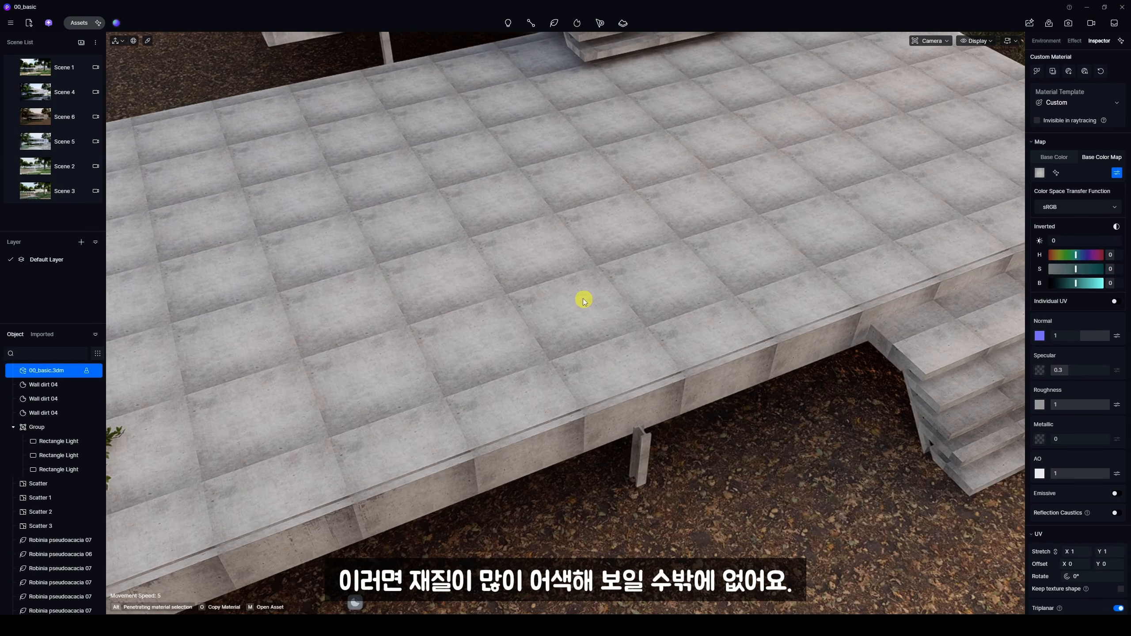
scroll(579, 296, "down", 4)
scroll(644, 415, "up", 5)
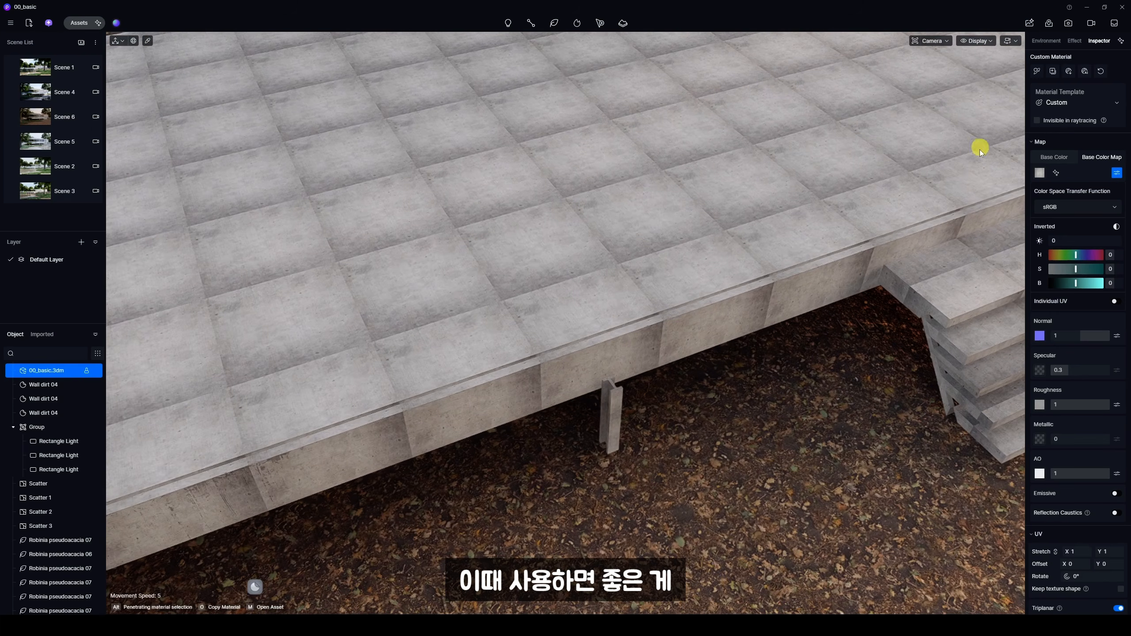
- Run Make Seamless on the concrete base color map for the vertical edges, check the deck and accept the generated map
left_click(1055, 173)
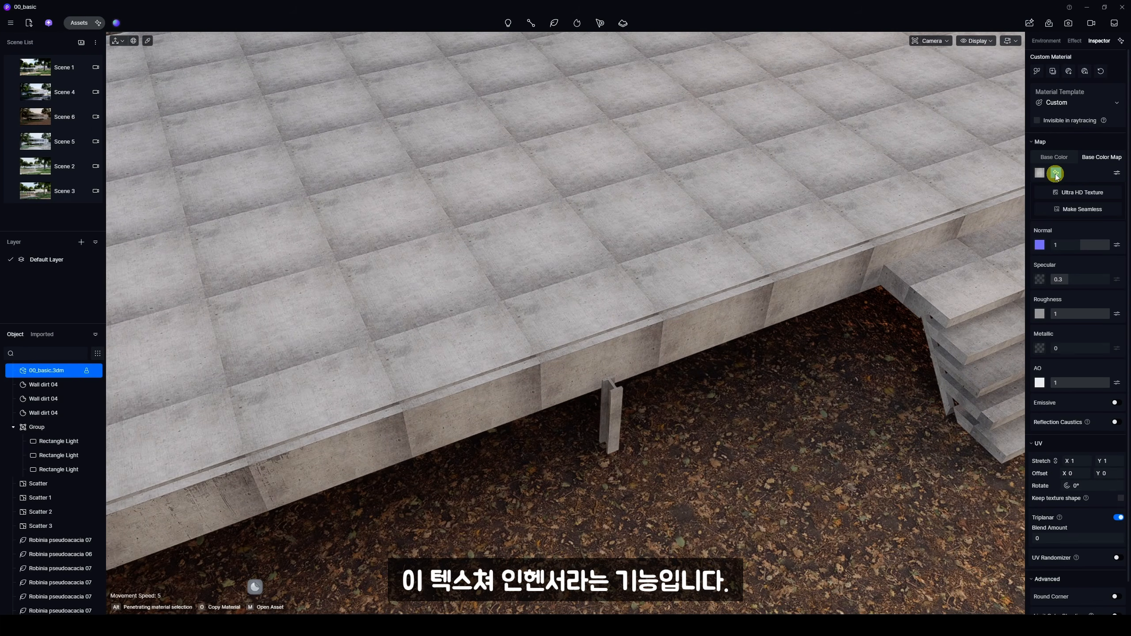
left_click(1043, 214)
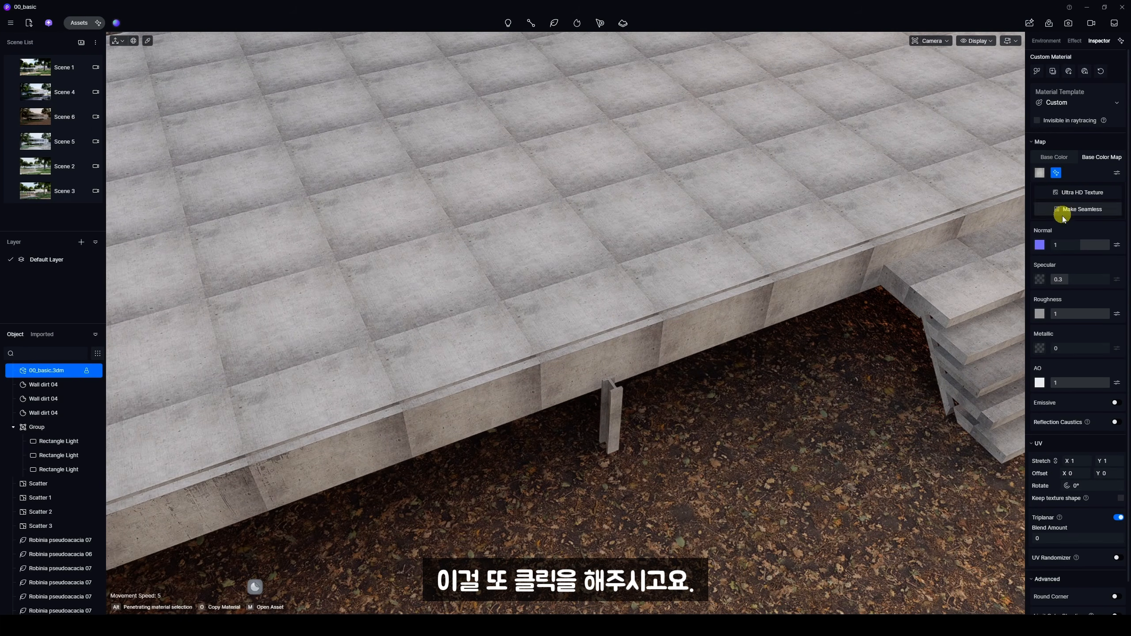
left_click(1082, 212)
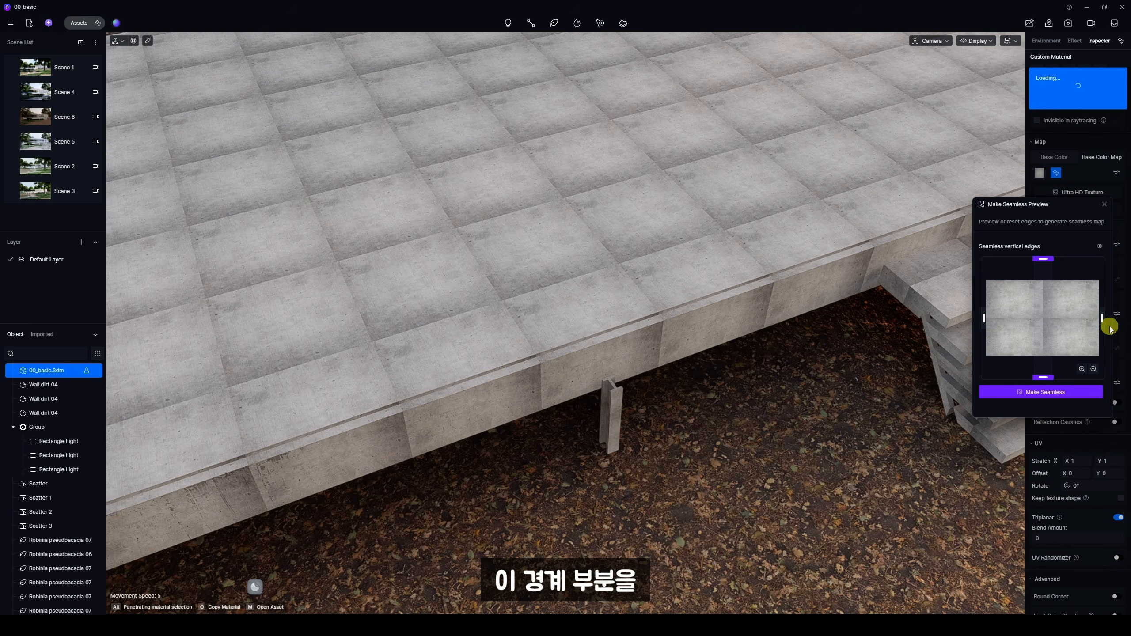
left_click(1042, 394)
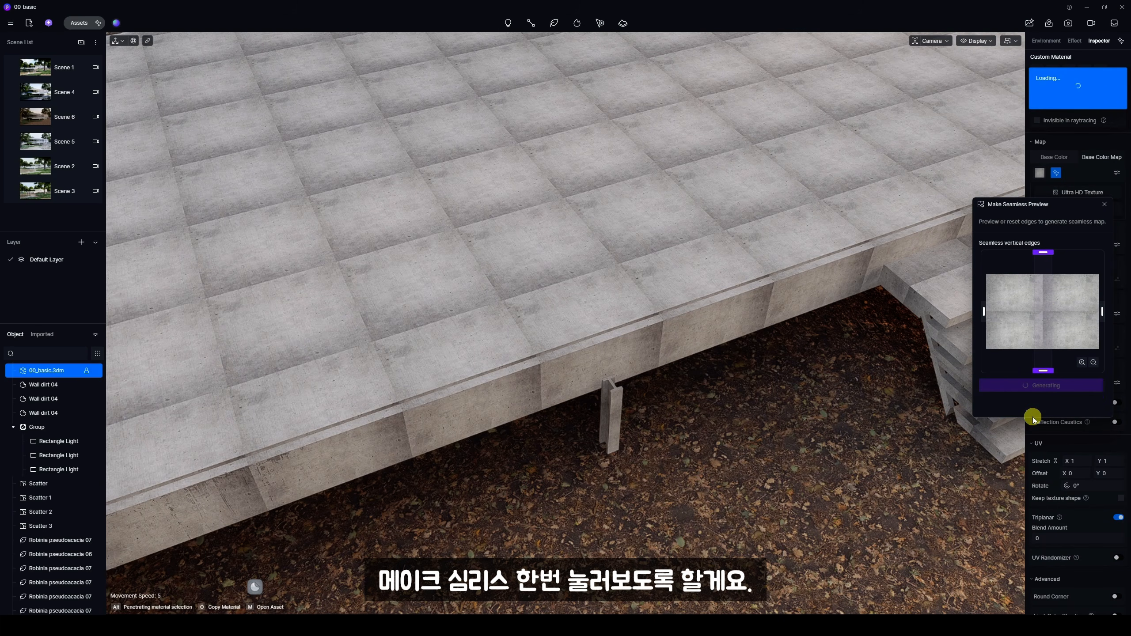
scroll(555, 209, "up", 3)
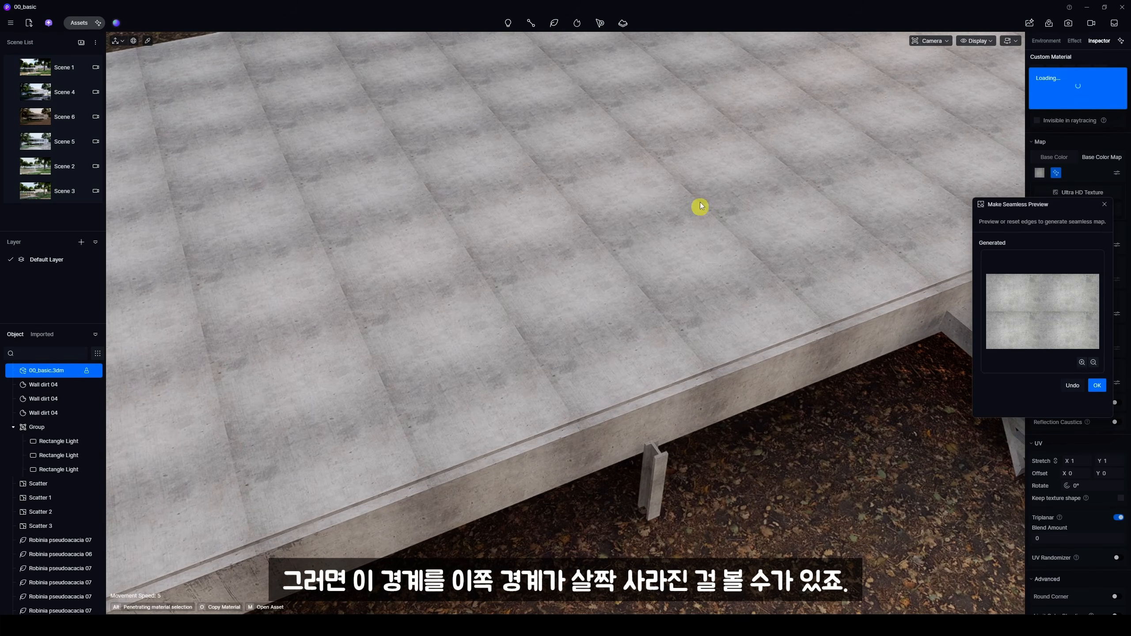
left_click(1097, 384)
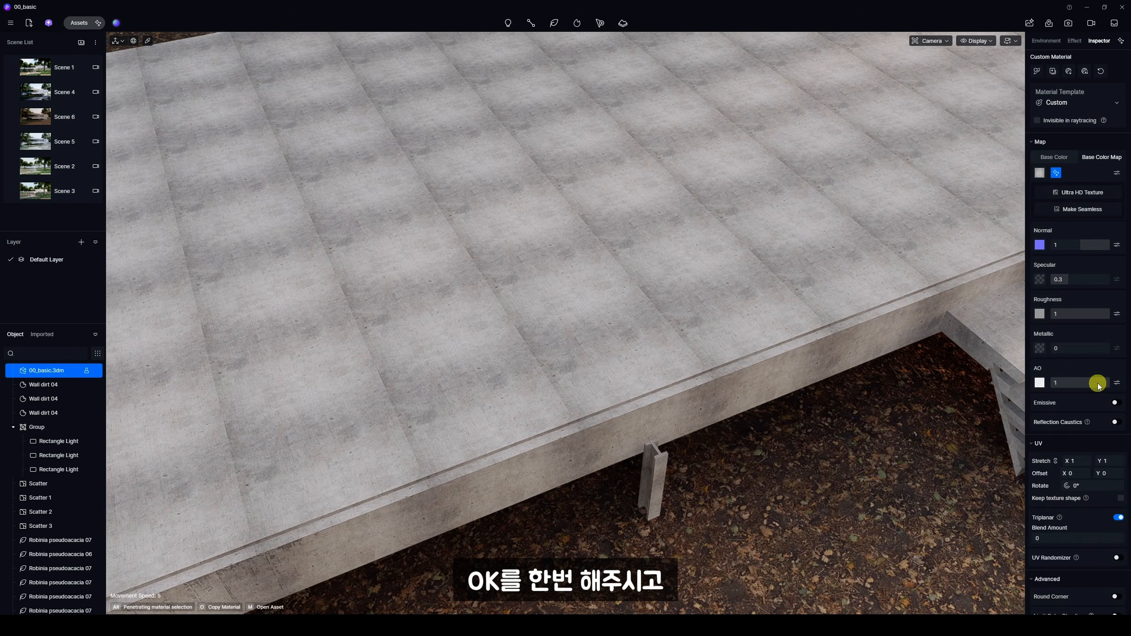
- Apply a second Make Seamless pass to the concrete map, covering both horizontal and vertical edges, and accept it
left_click(1075, 210)
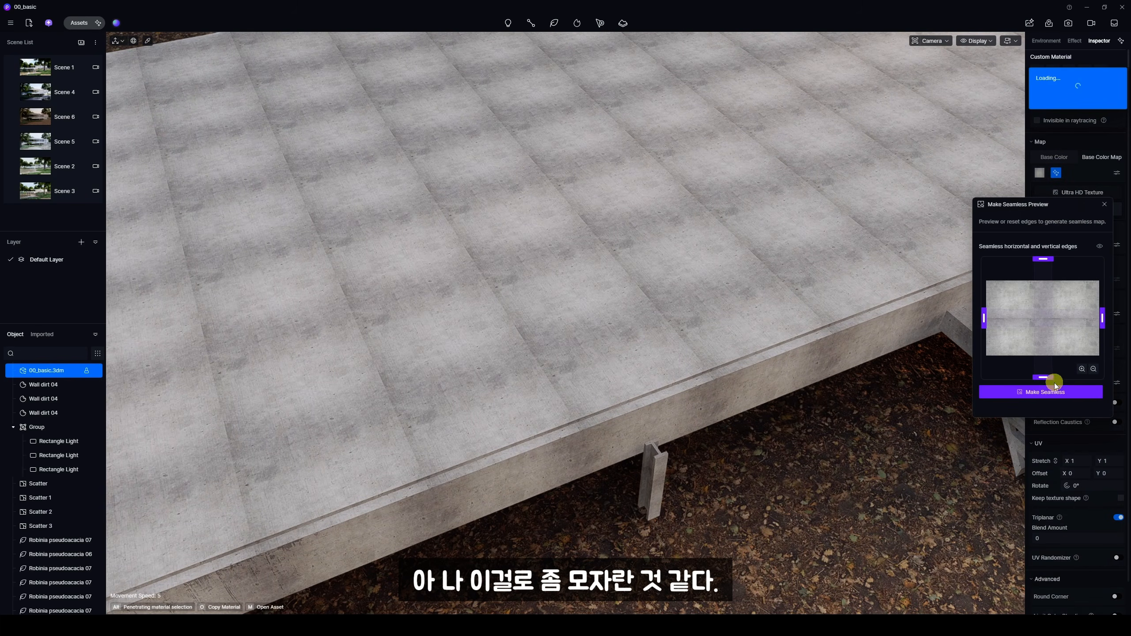
left_click(1055, 386)
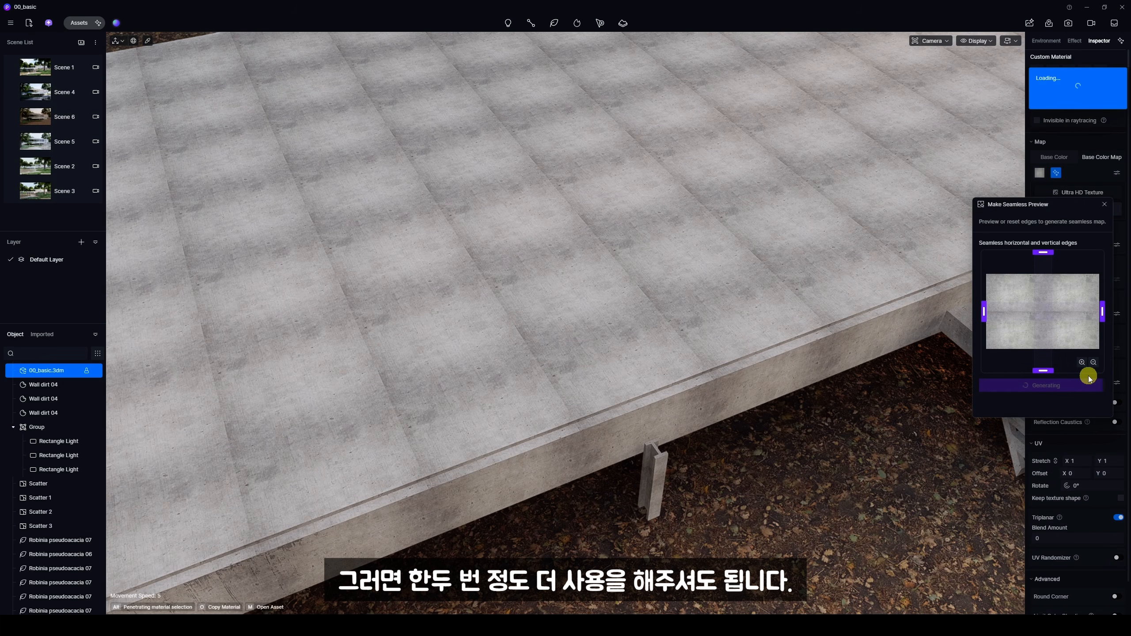
scroll(652, 353, "down", 5)
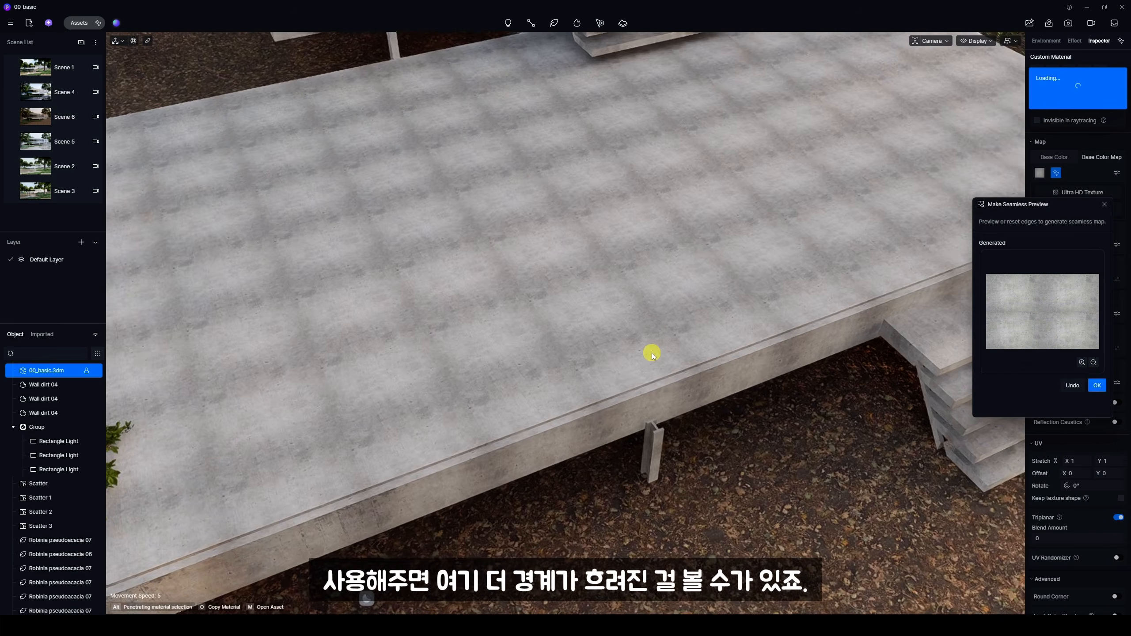
left_click(1096, 385)
- Set the concrete material's UV stretch to 0.3 in X and Y to enlarge the texture
scroll(689, 312, "down", 5)
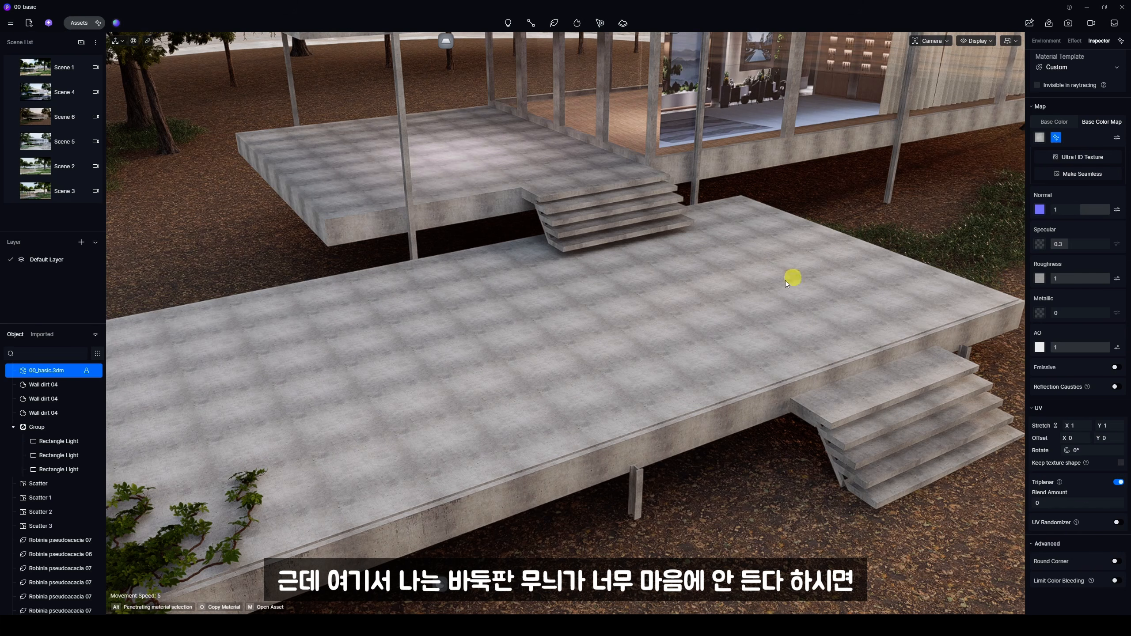
left_click(1077, 426)
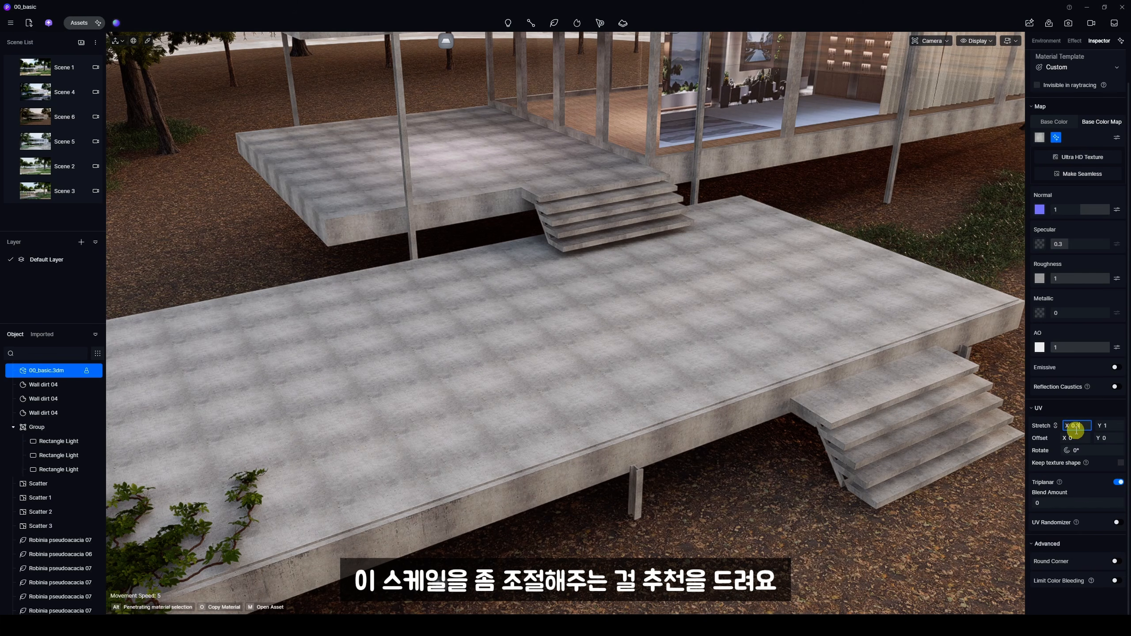
type("0.3")
key("Return")
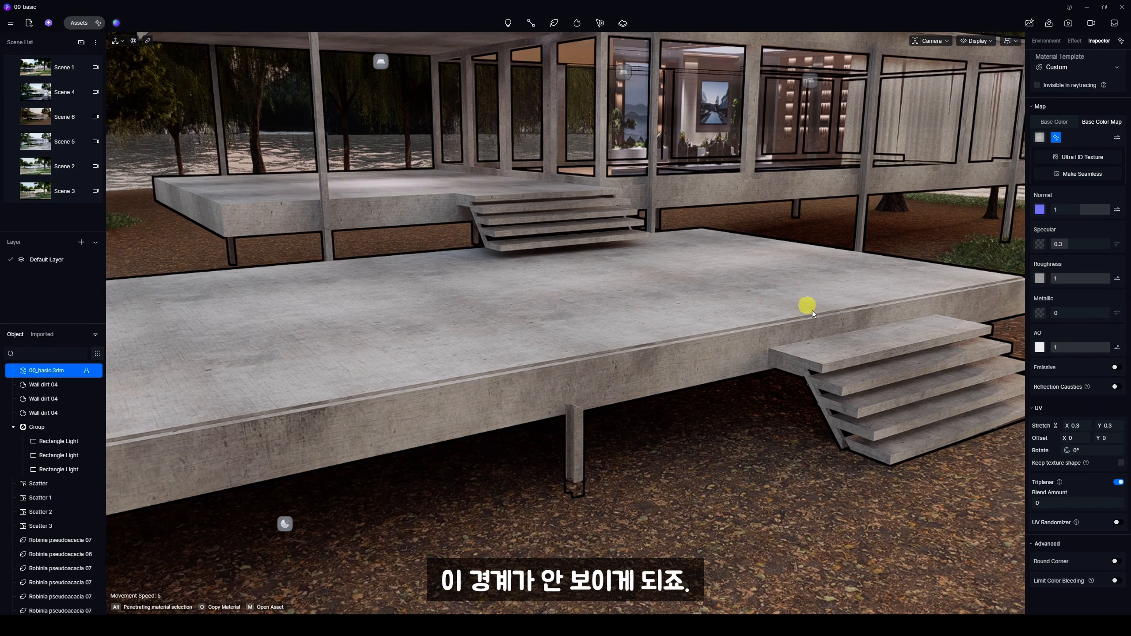
- Check the building in Scene 6, switch to Scene 4 and render it as a still image
left_click(64, 117)
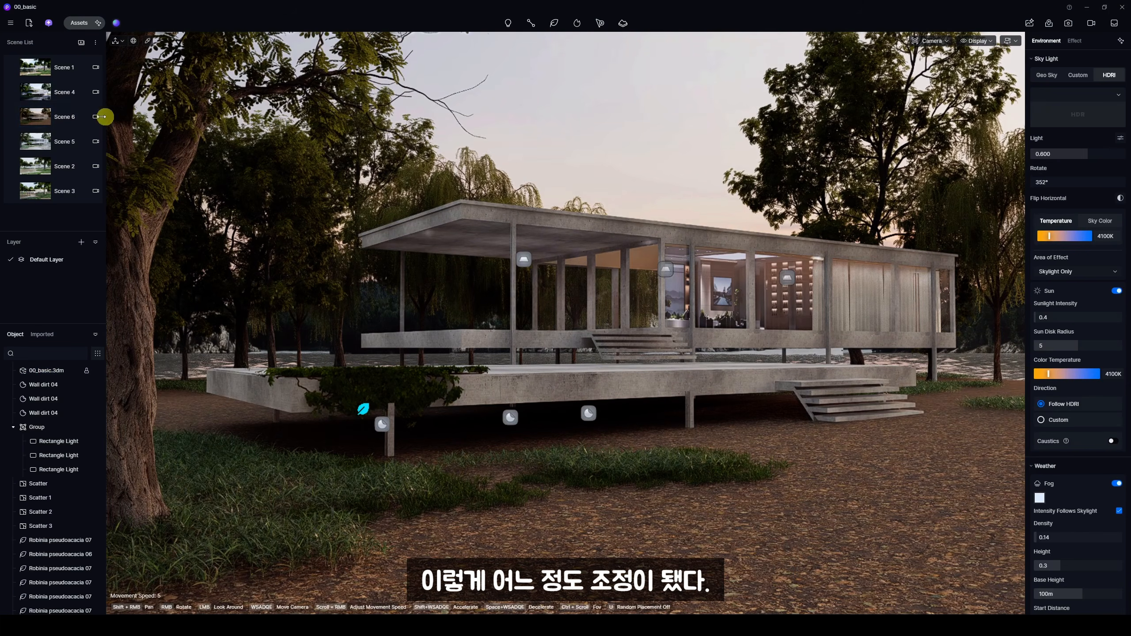
left_click(60, 101)
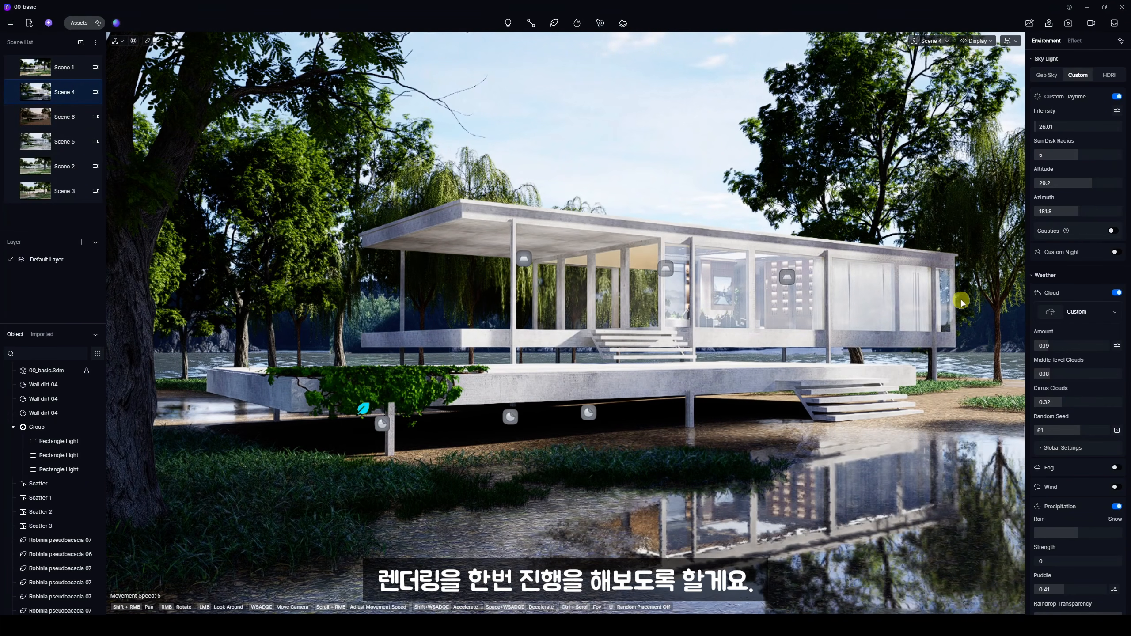
left_click(1068, 26)
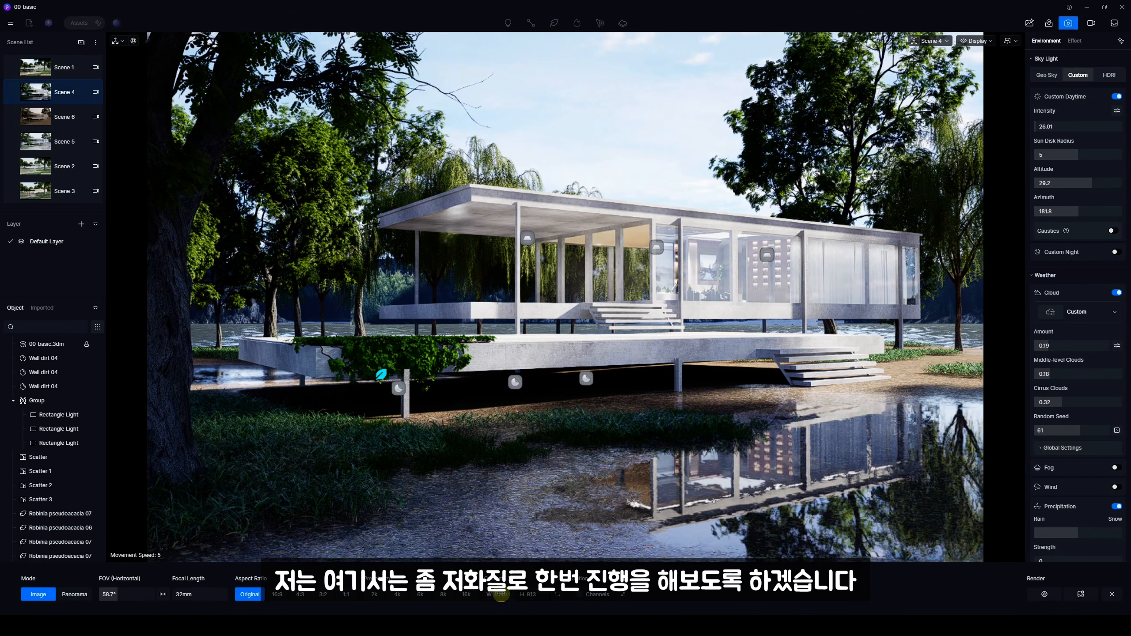
left_click(1041, 593)
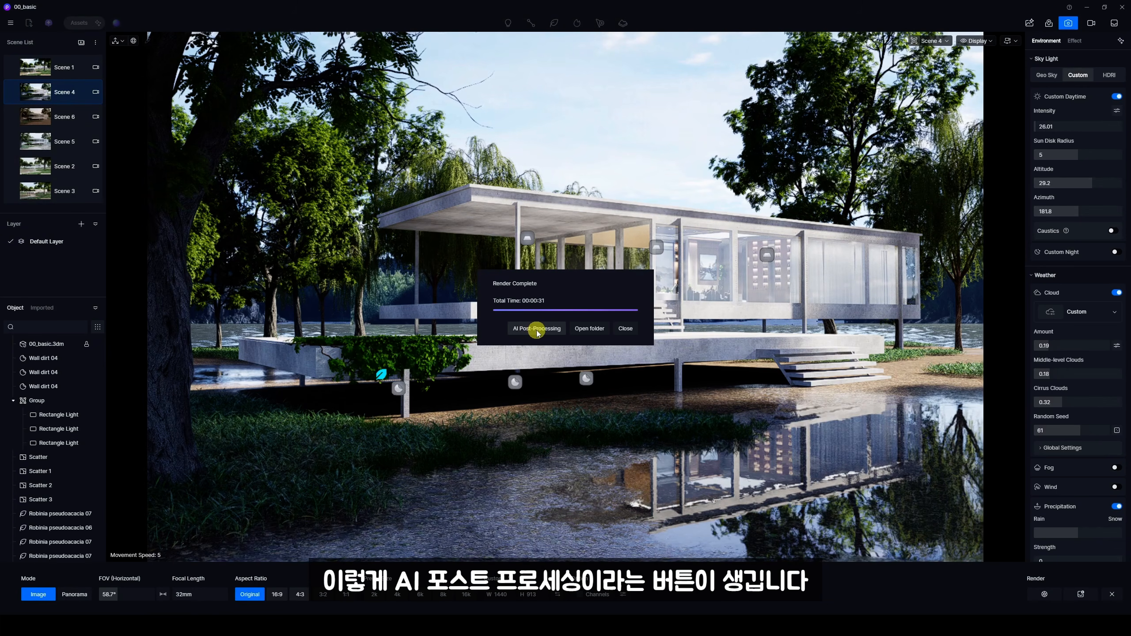
- Open the Test render in AI Post-Processing and run AI Enhancer with Enhancement Weight 0.7 and Texture Strength 0.4
left_click(537, 330)
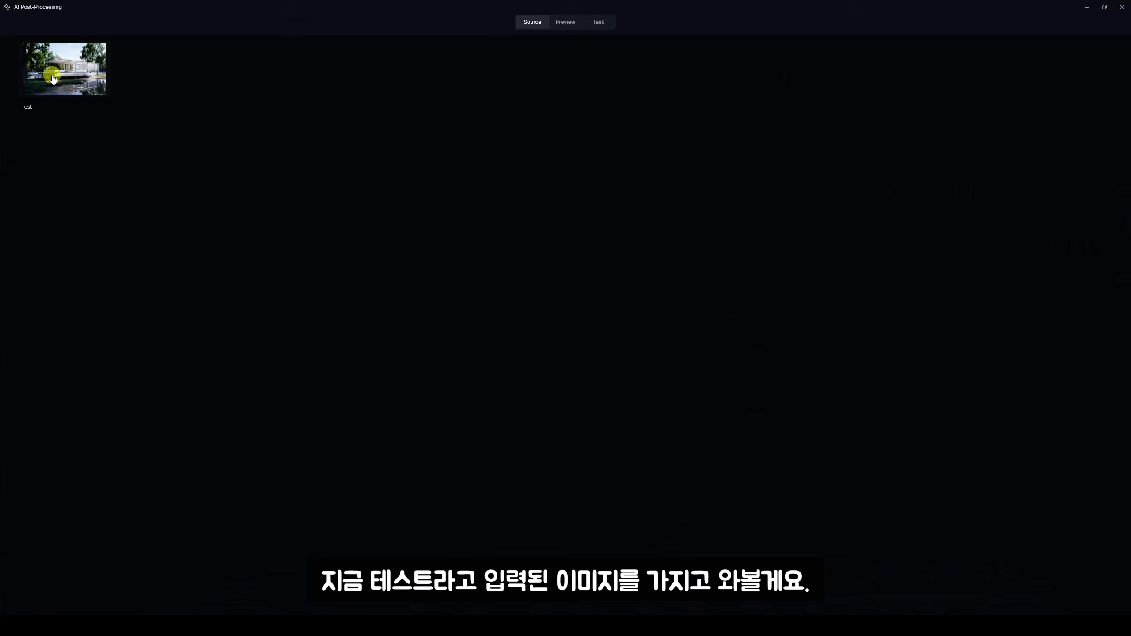
double_click(50, 81)
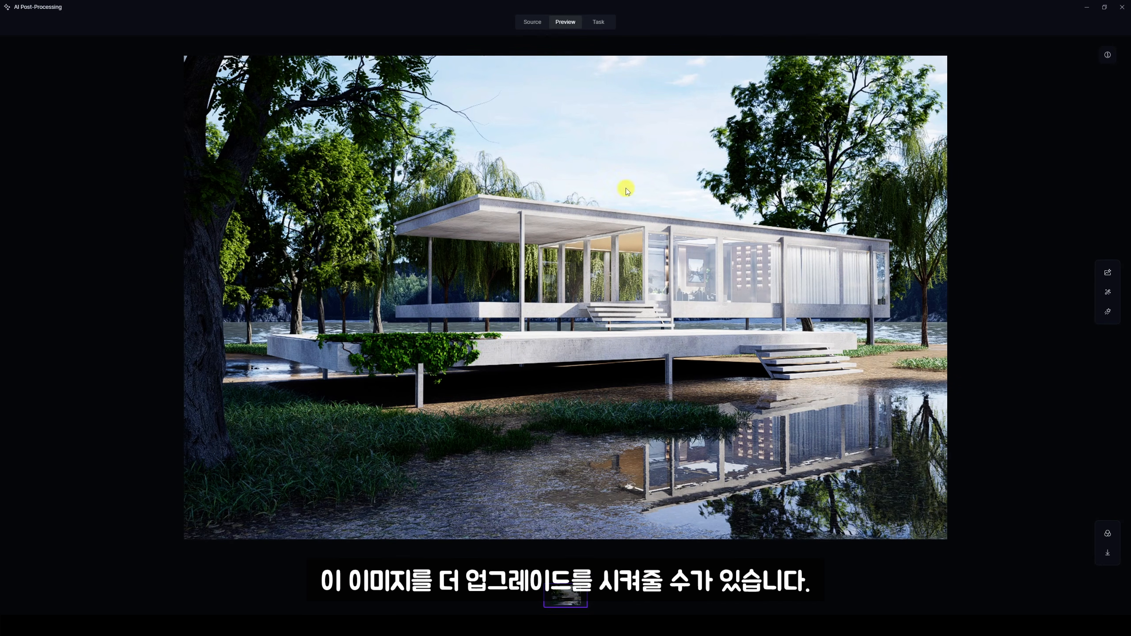
left_click(1107, 272)
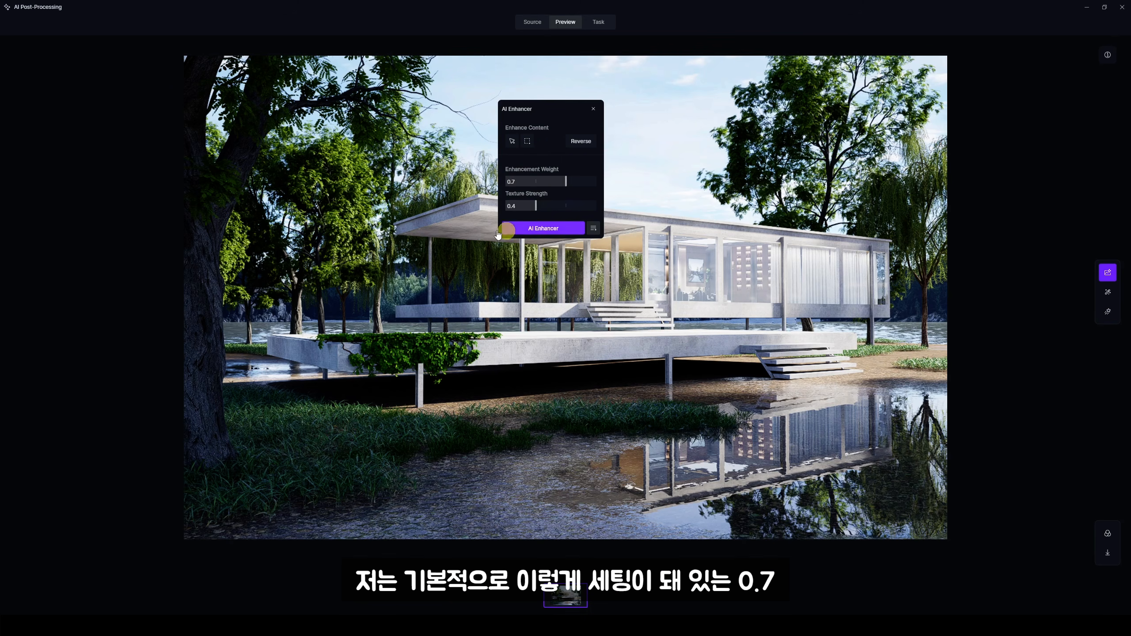
left_click(545, 229)
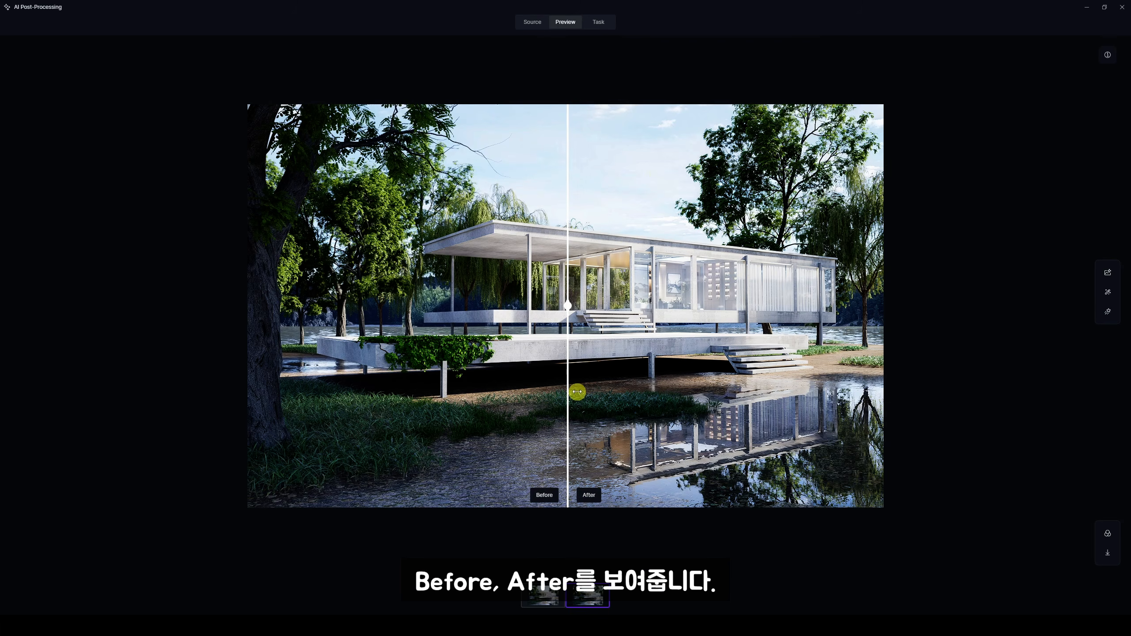
- Compare the render before and after enhancement, examining the concrete surfaces, roof and trees up close
scroll(578, 383, "up", 3)
left_click_drag(570, 323, 614, 361)
scroll(633, 331, "up", 2)
scroll(570, 374, "down", 2)
scroll(703, 376, "up", 1)
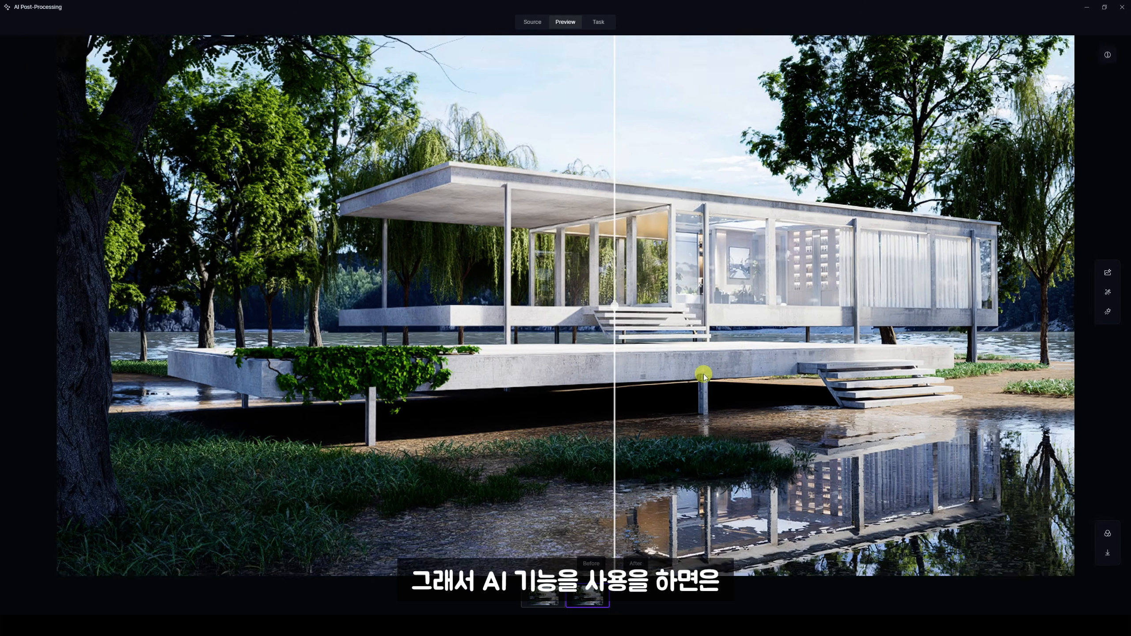
scroll(703, 376, "up", 2)
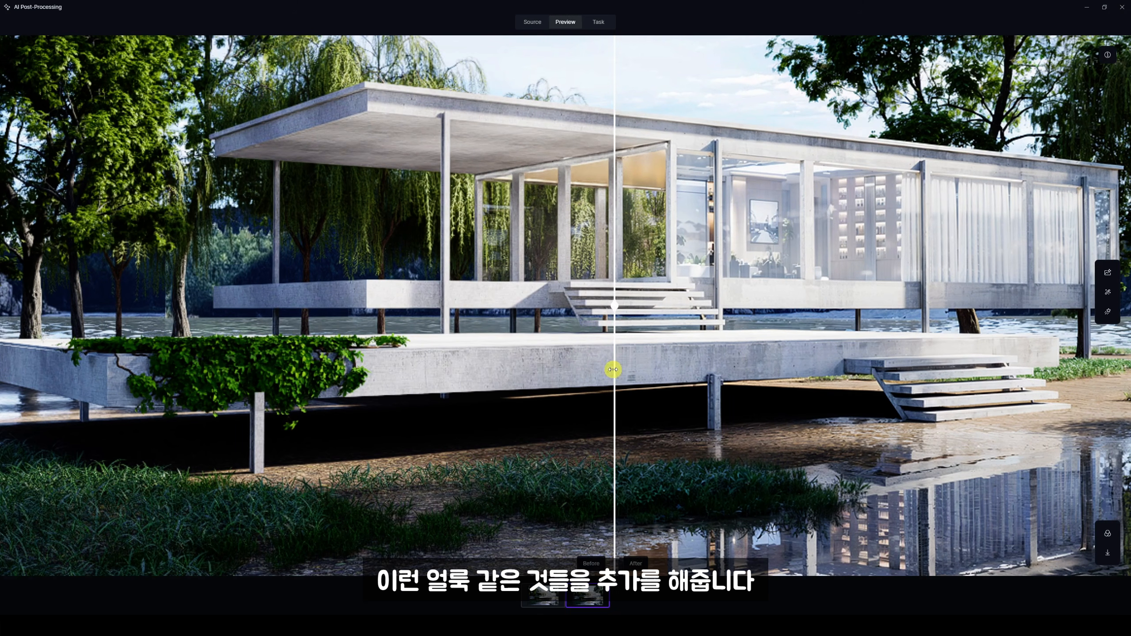
left_click_drag(614, 371, 715, 379)
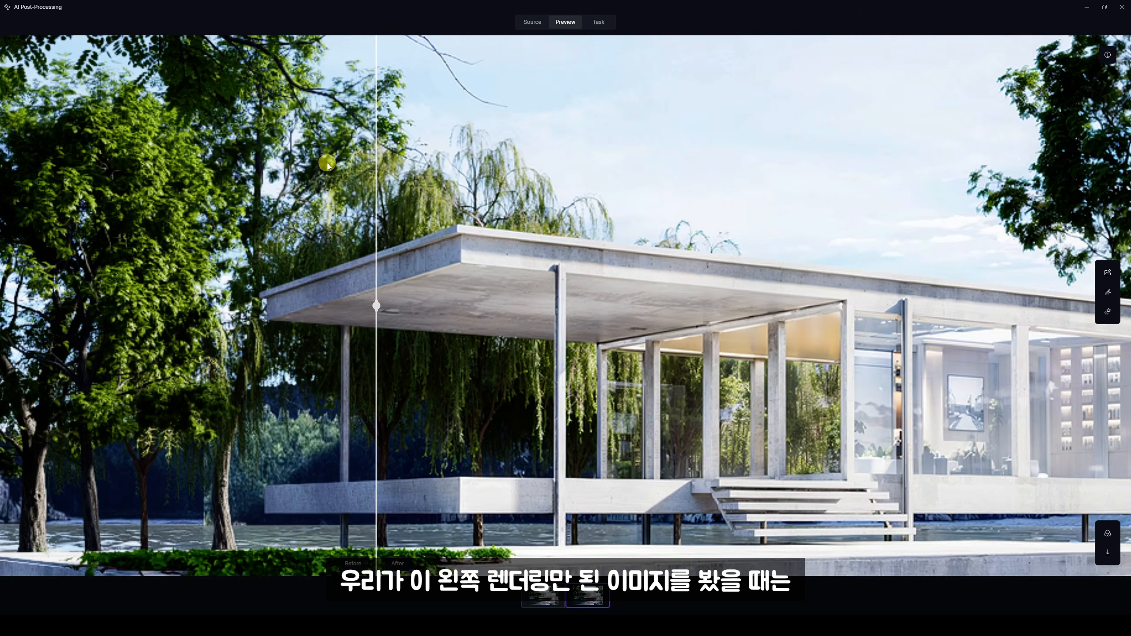
scroll(328, 165, "up", 2)
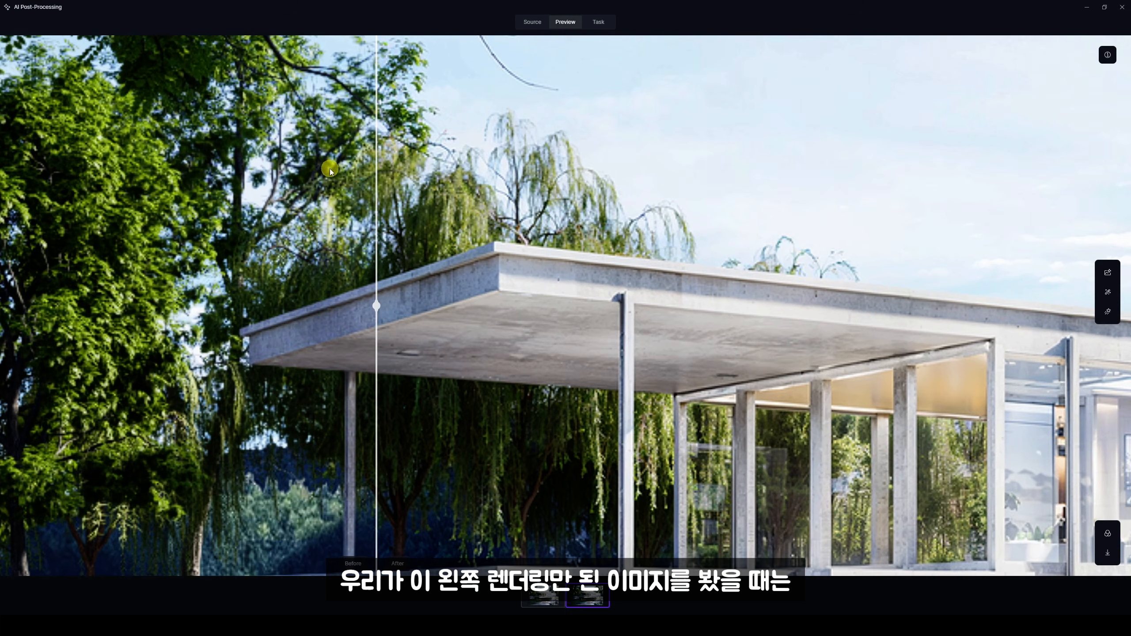
- Compare the original and enhanced render around the roof overhang, the willows and the tree trunks beside the terrace
left_click_drag(376, 178, 553, 201)
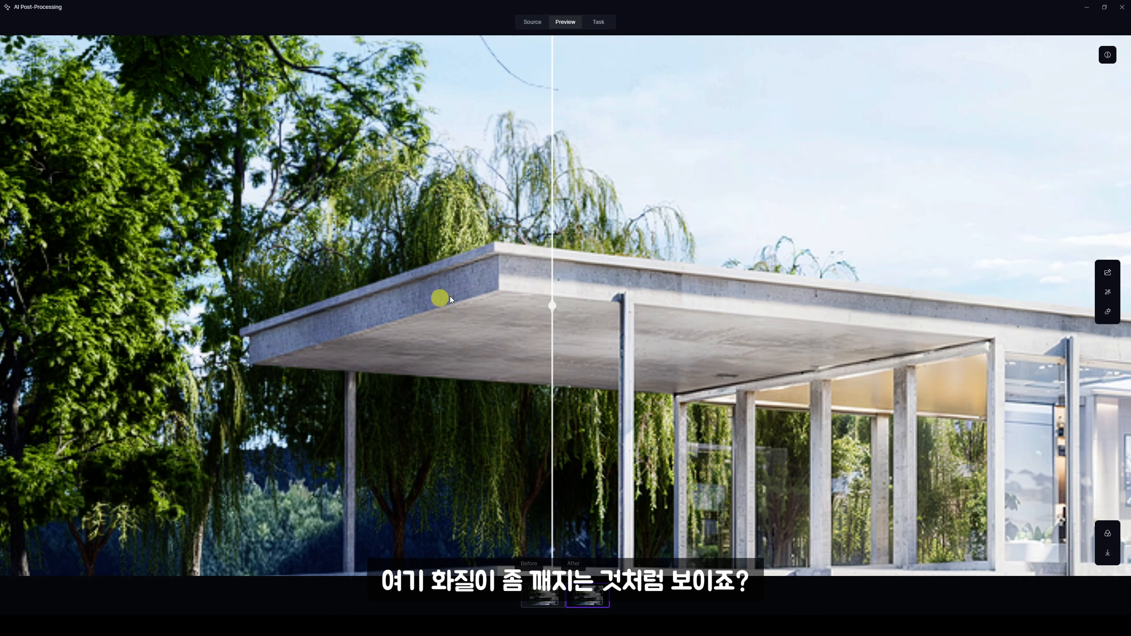
left_click_drag(552, 306, 164, 240)
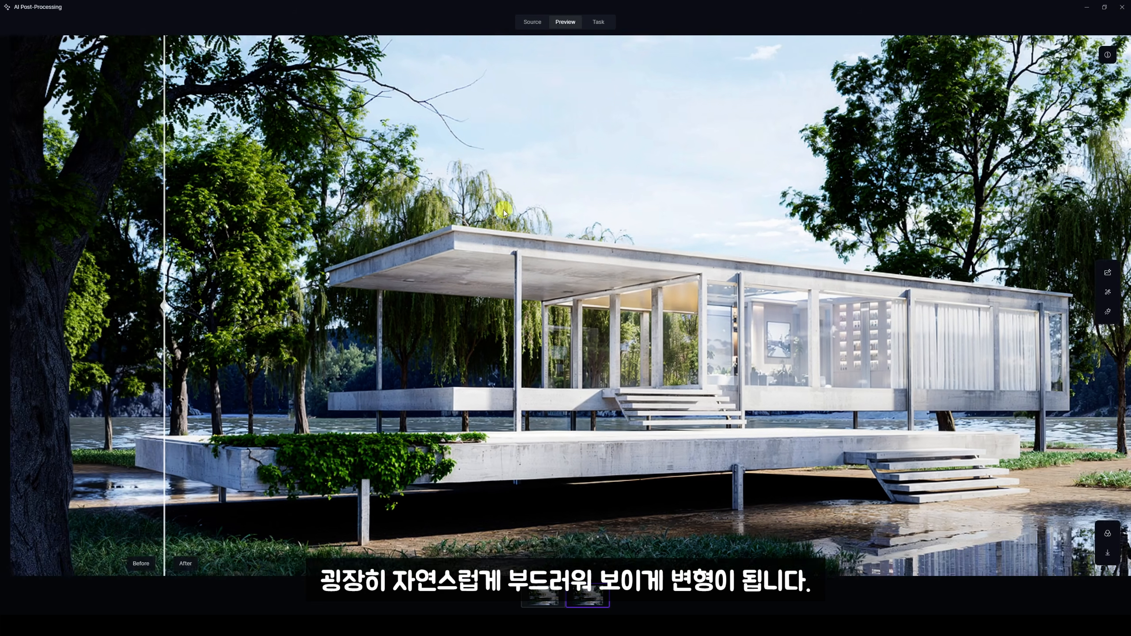
left_click_drag(163, 245, 76, 252)
scroll(46, 391, "up", 5)
scroll(218, 408, "down", 1)
scroll(165, 397, "down", 1)
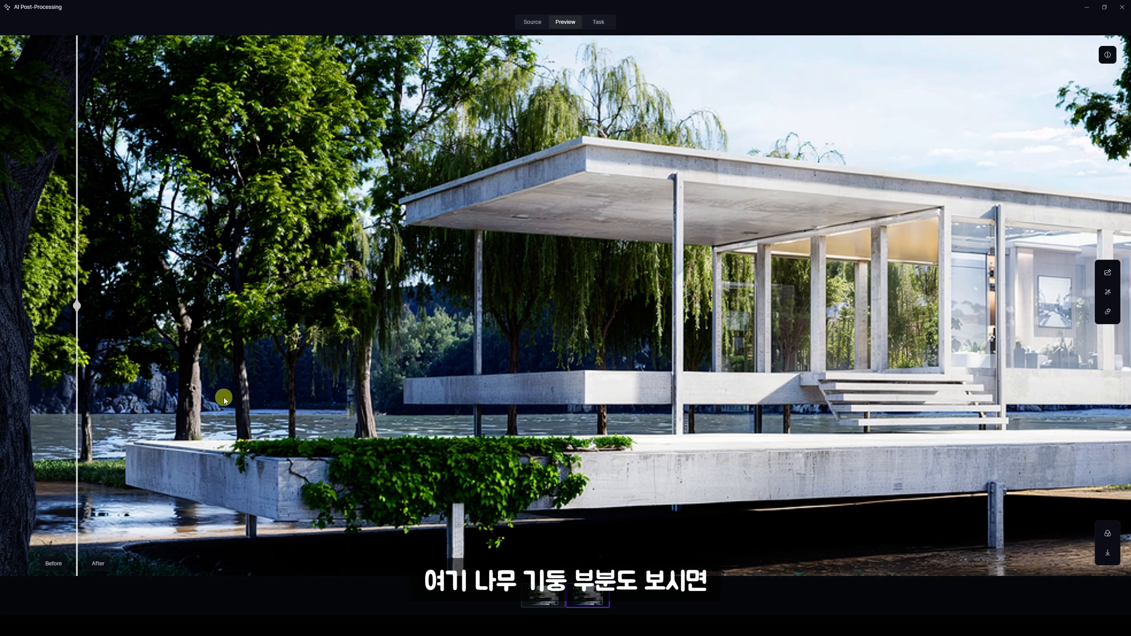
scroll(269, 360, "down", 1)
left_click_drag(67, 357, 15, 361)
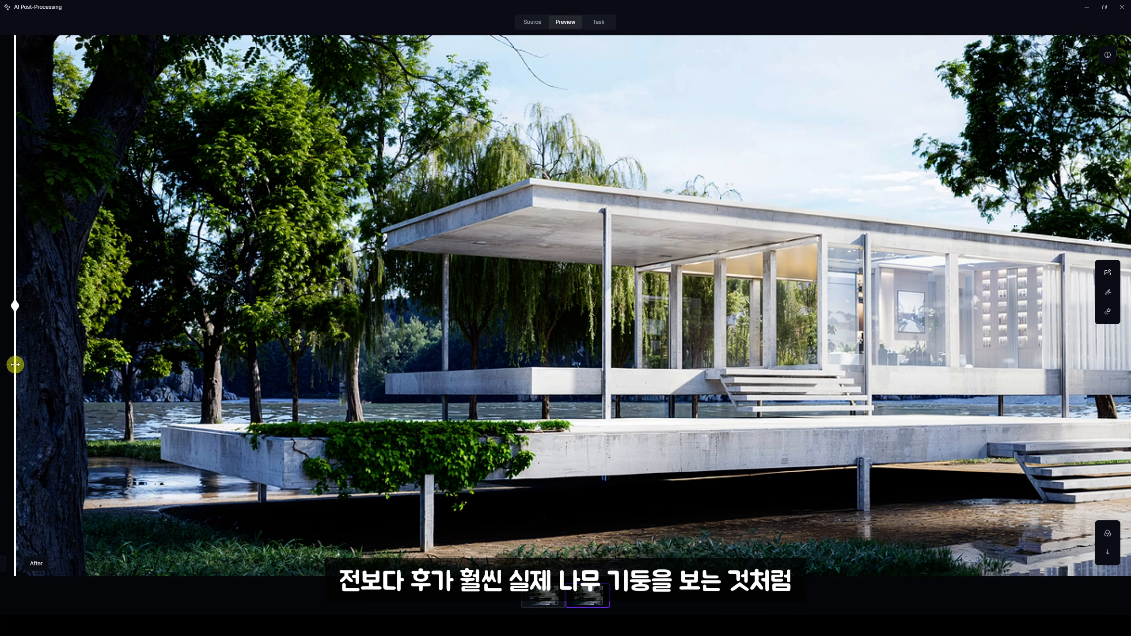
scroll(130, 322, "down", 3)
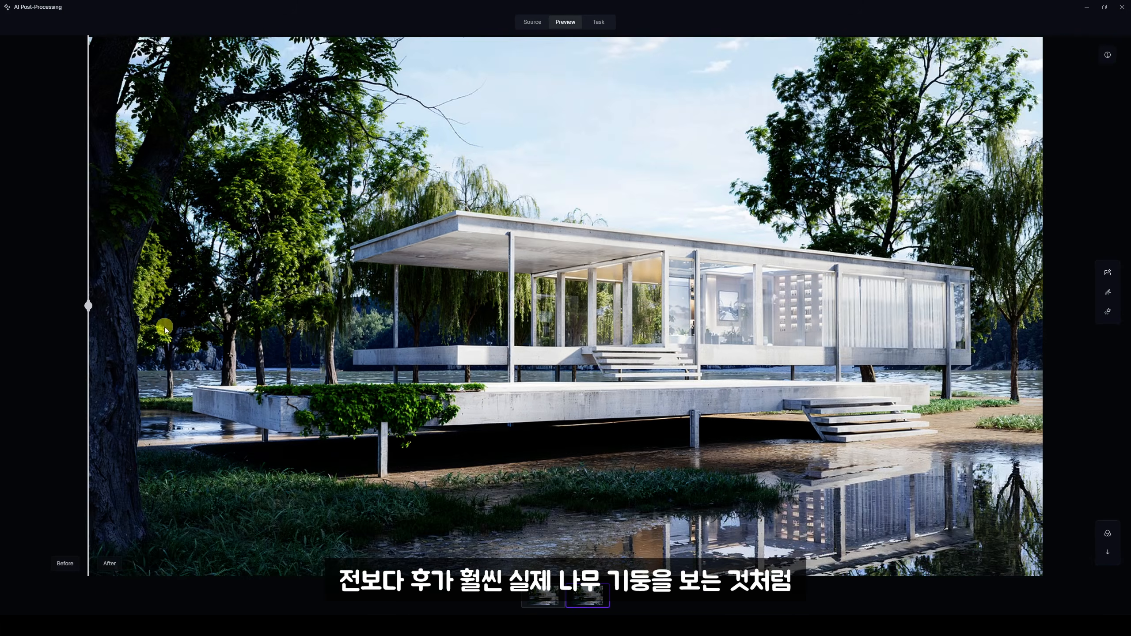
- Compare the muddy ground and grass in front of the terrace before and after the enhancement
left_click_drag(152, 380, 560, 450)
scroll(431, 553, "up", 5)
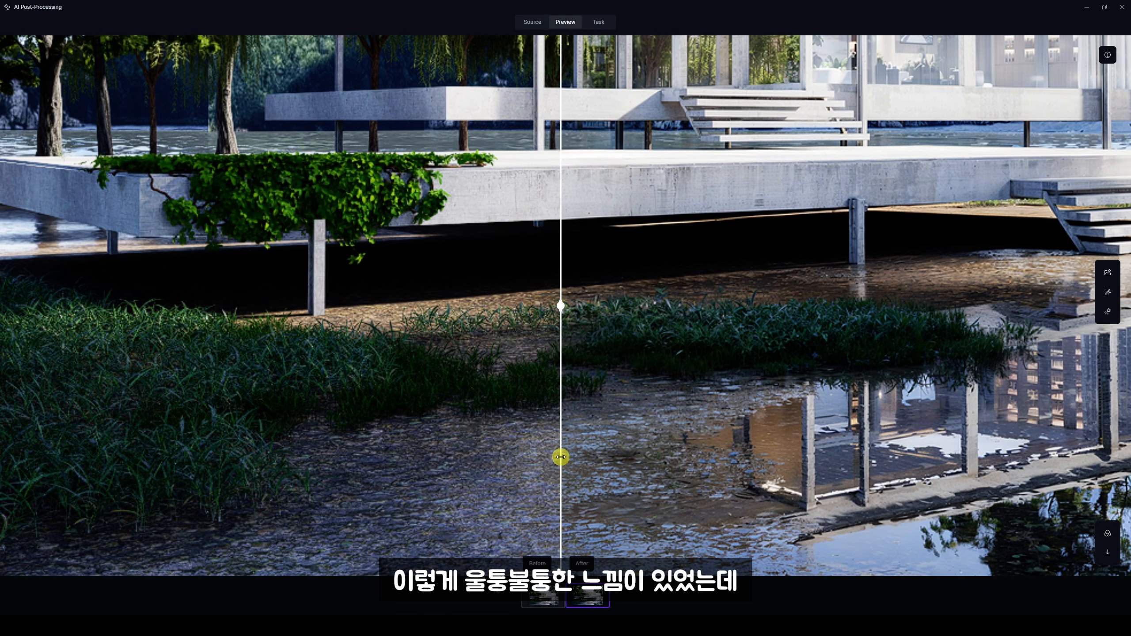
left_click_drag(560, 458, 263, 427)
scroll(545, 453, "down", 5)
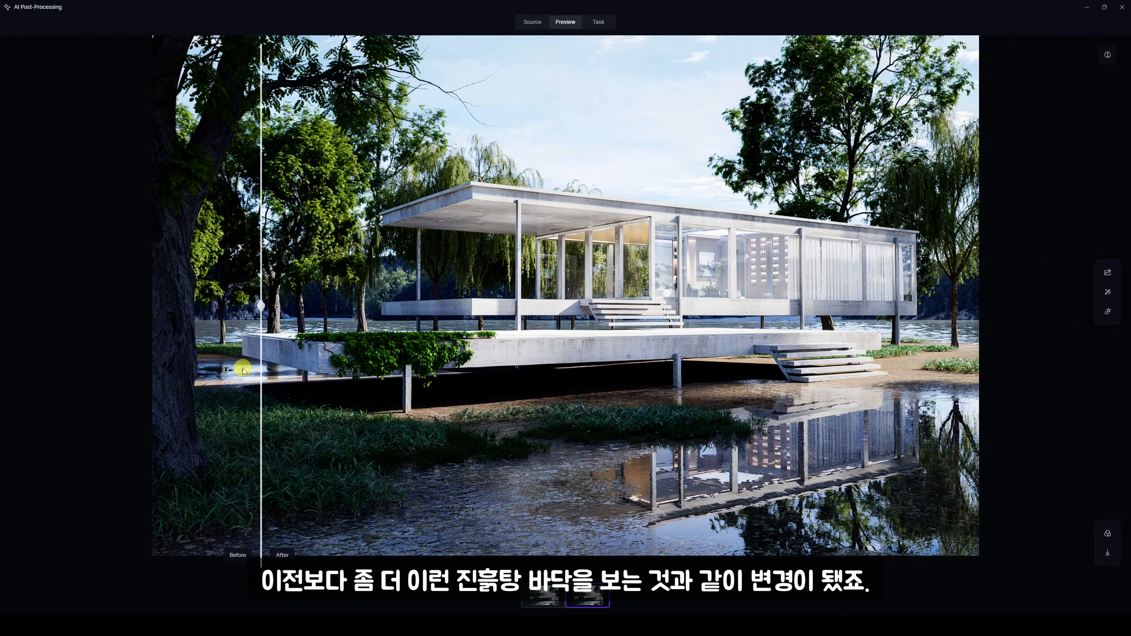
- Run AI Style Transfer on the enhanced render with the Realistic style Winter
left_click(1108, 292)
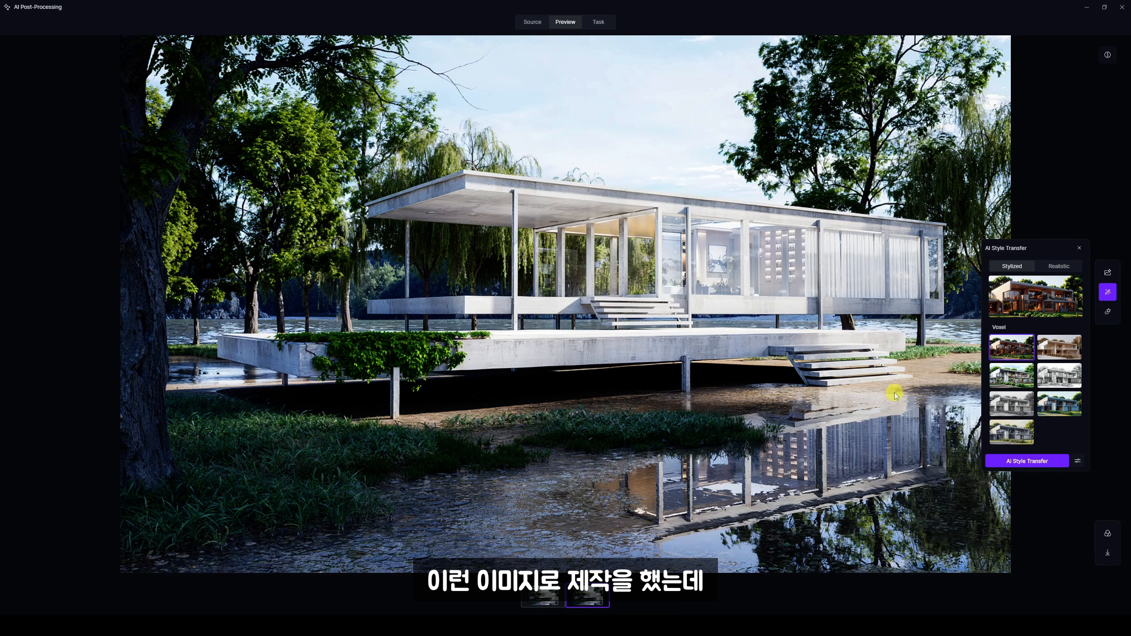
left_click(1058, 266)
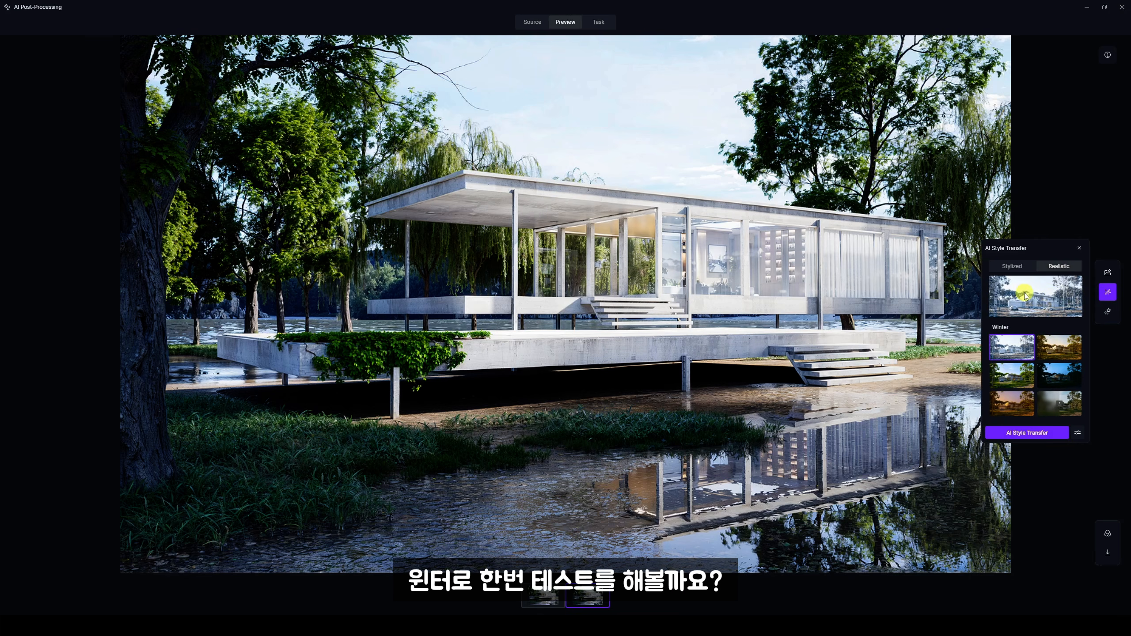
left_click(1031, 432)
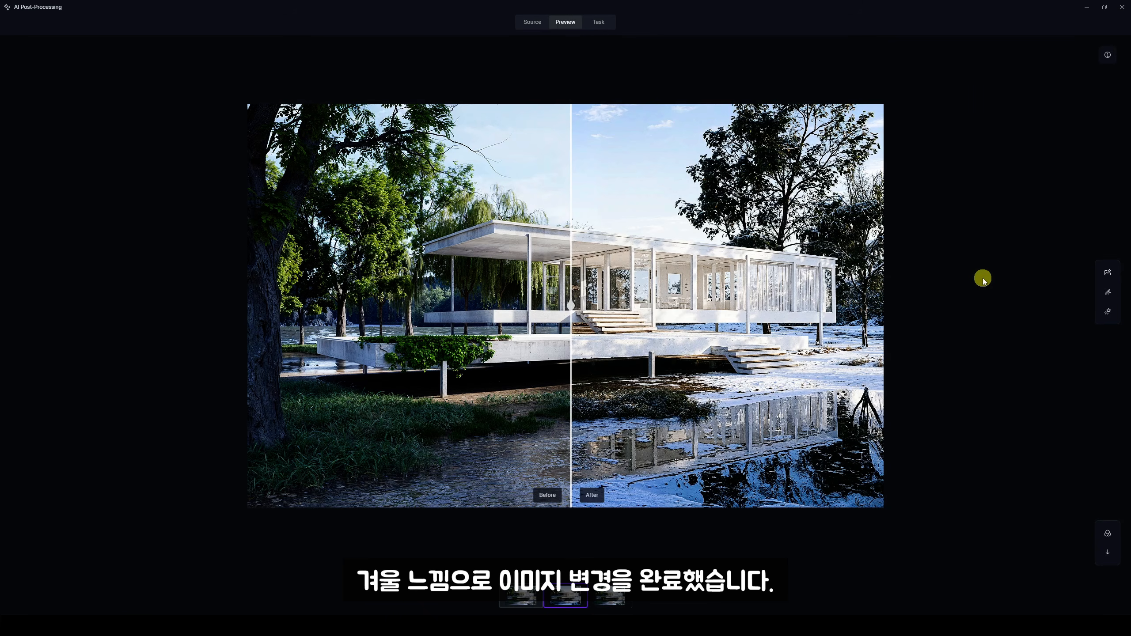
- Compare the render before and after the Winter style transfer, examining the ground, water, trees and distant background
left_click_drag(566, 244, 213, 223)
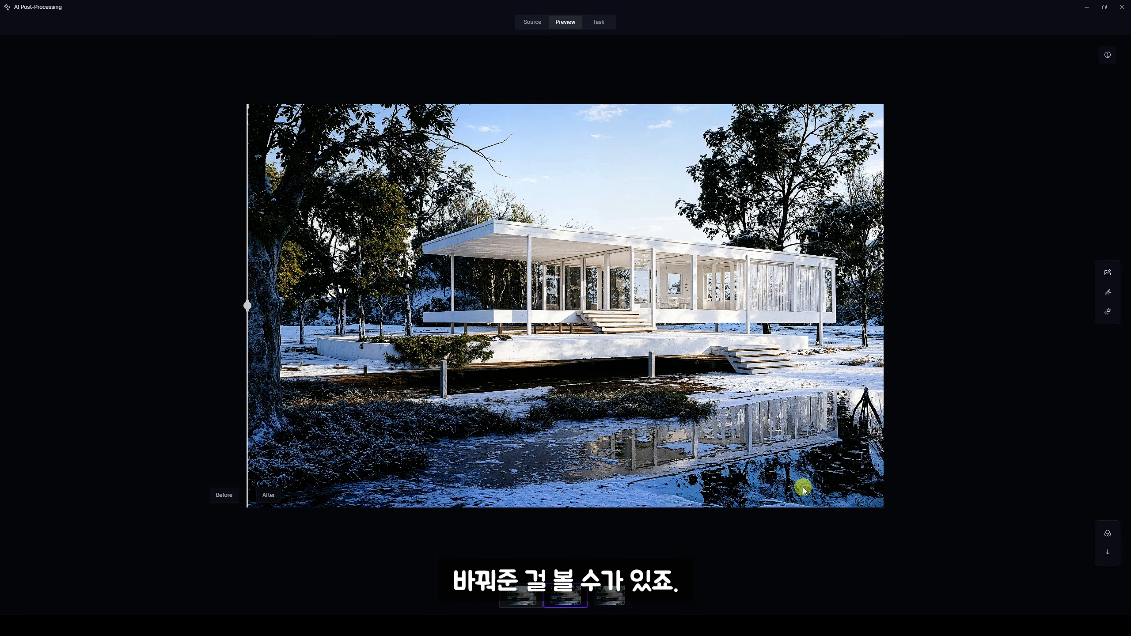
scroll(802, 486, "up", 2)
left_click_drag(323, 457, 778, 459)
left_click_drag(708, 458, 182, 468)
scroll(641, 382, "down", 1)
scroll(918, 127, "up", 3)
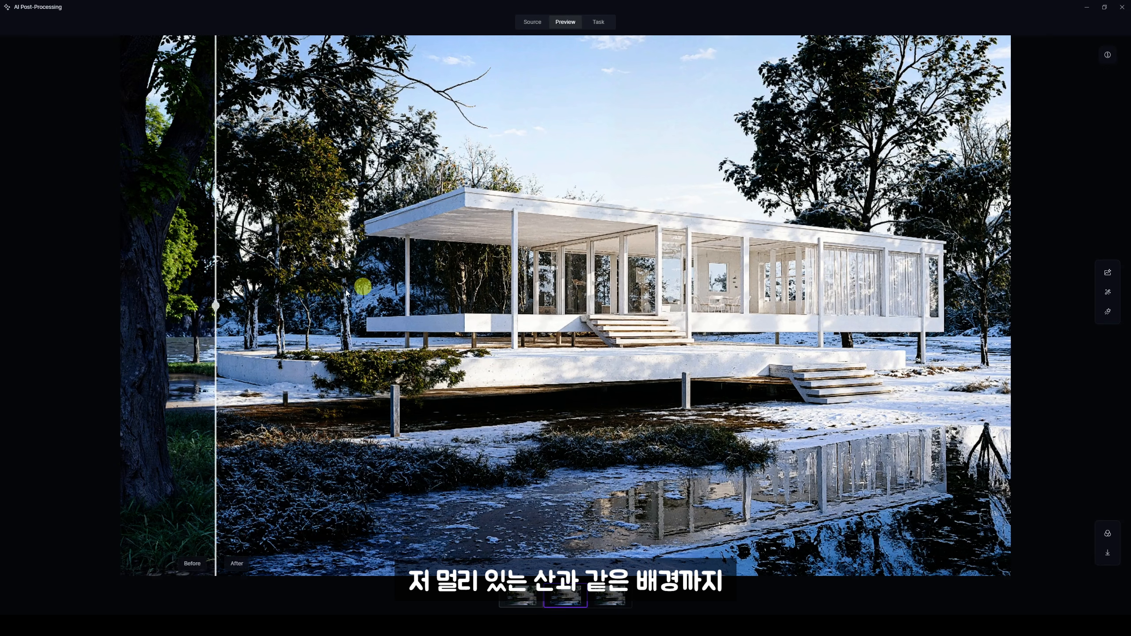
left_click_drag(221, 311, 87, 325)
scroll(563, 412, "down", 1)
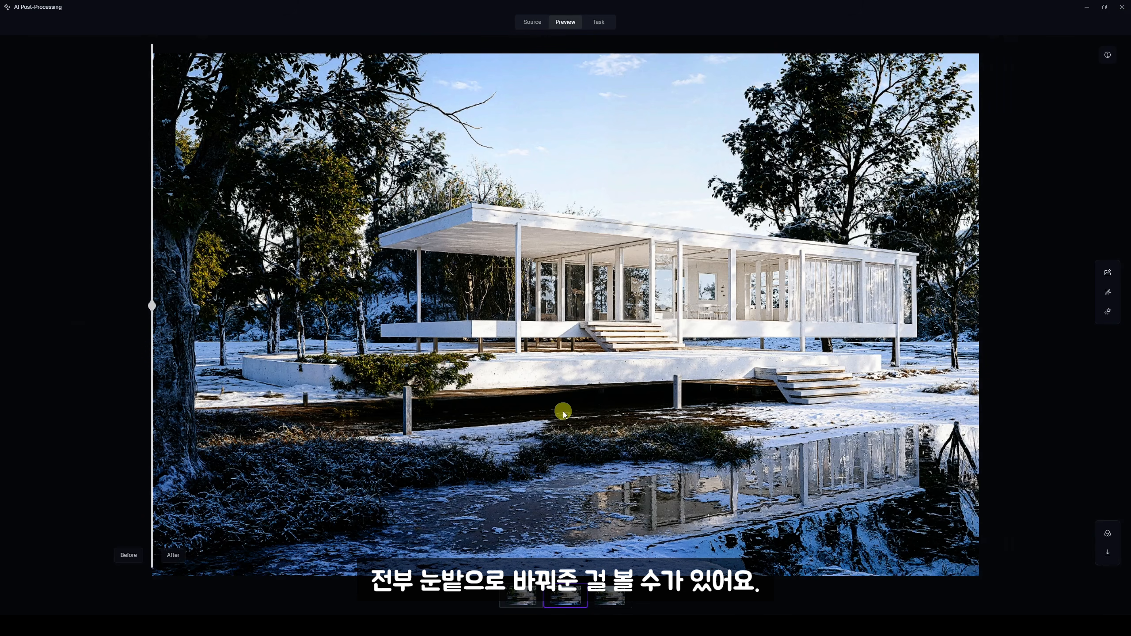